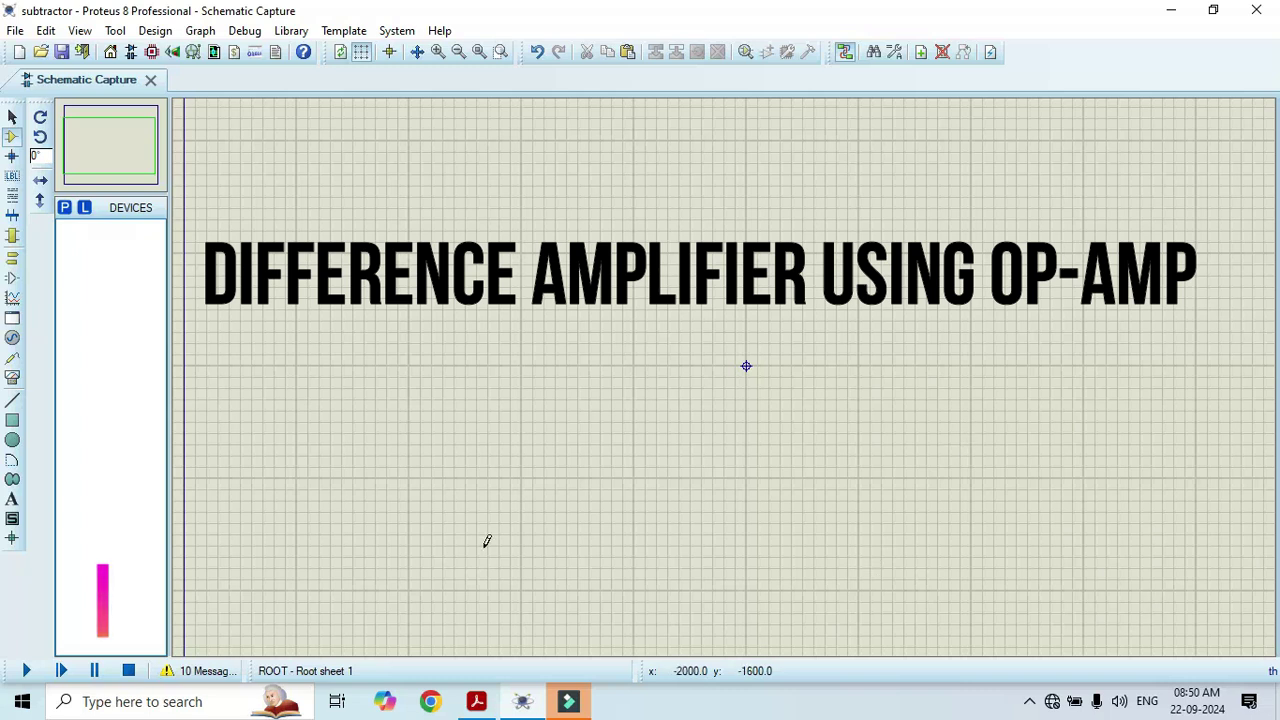
# Examine the difference amplifier circuit diagram in the AE Journal GPW.pdf document, and return to the Proteus schematic.
pyautogui.click(489, 711)
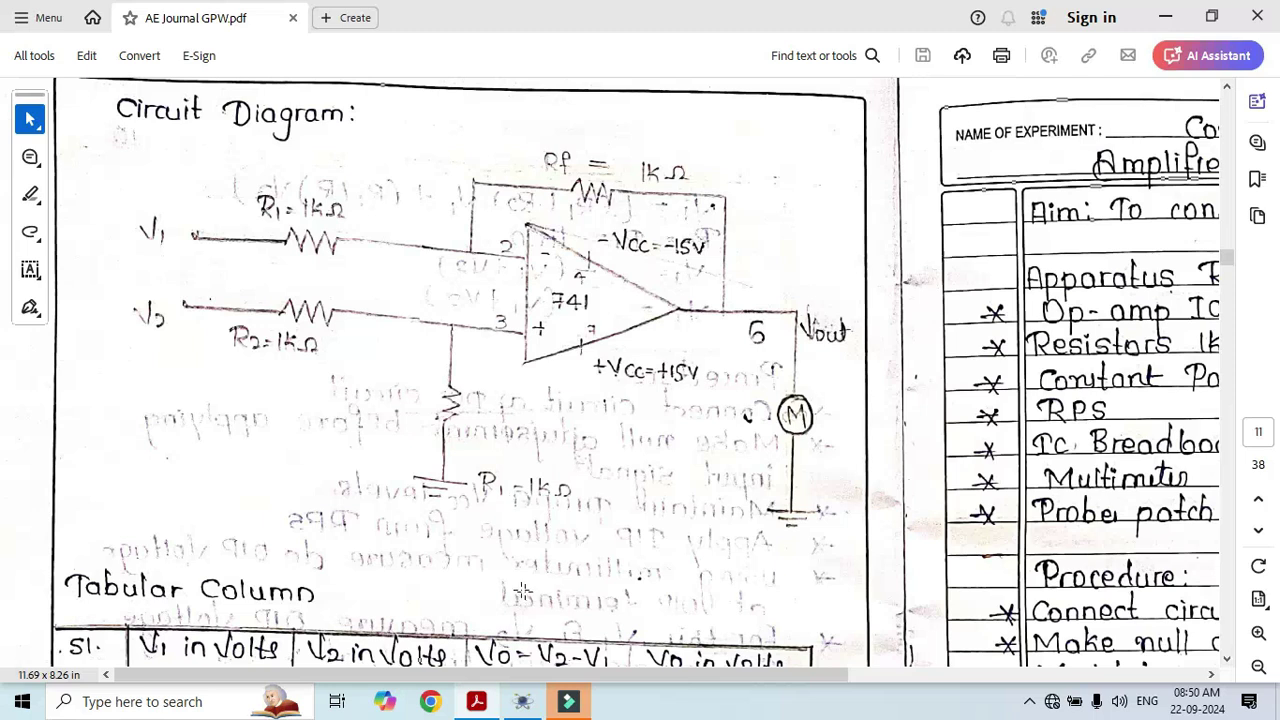
pyautogui.click(520, 705)
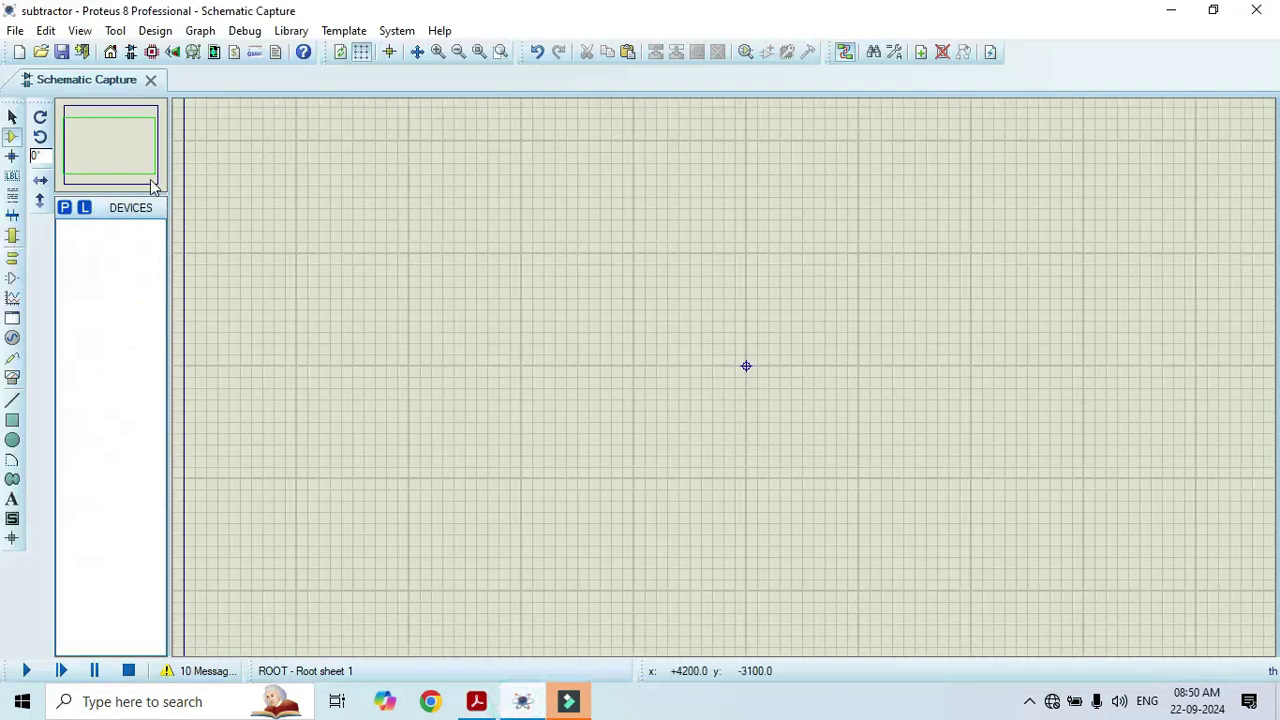
# Search the device library for op amp and add the 741 operational amplifier to the device list.
pyautogui.click(64, 207)
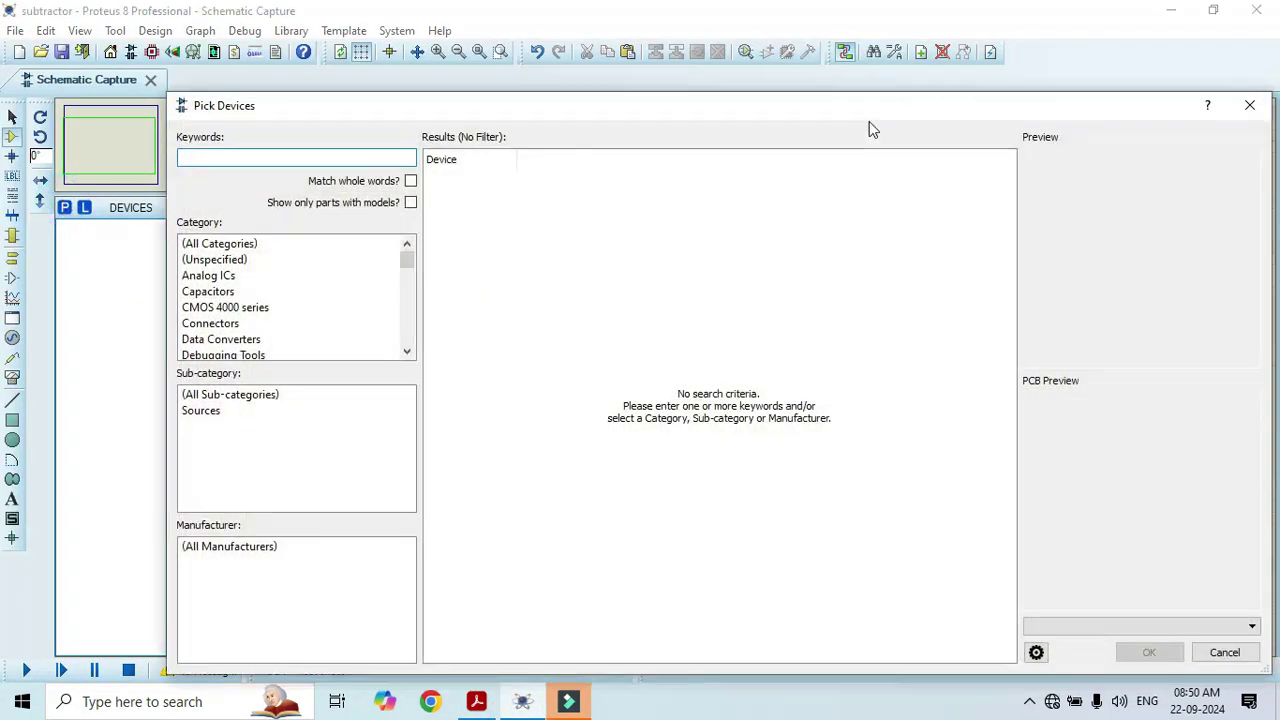
pyautogui.click(1248, 106)
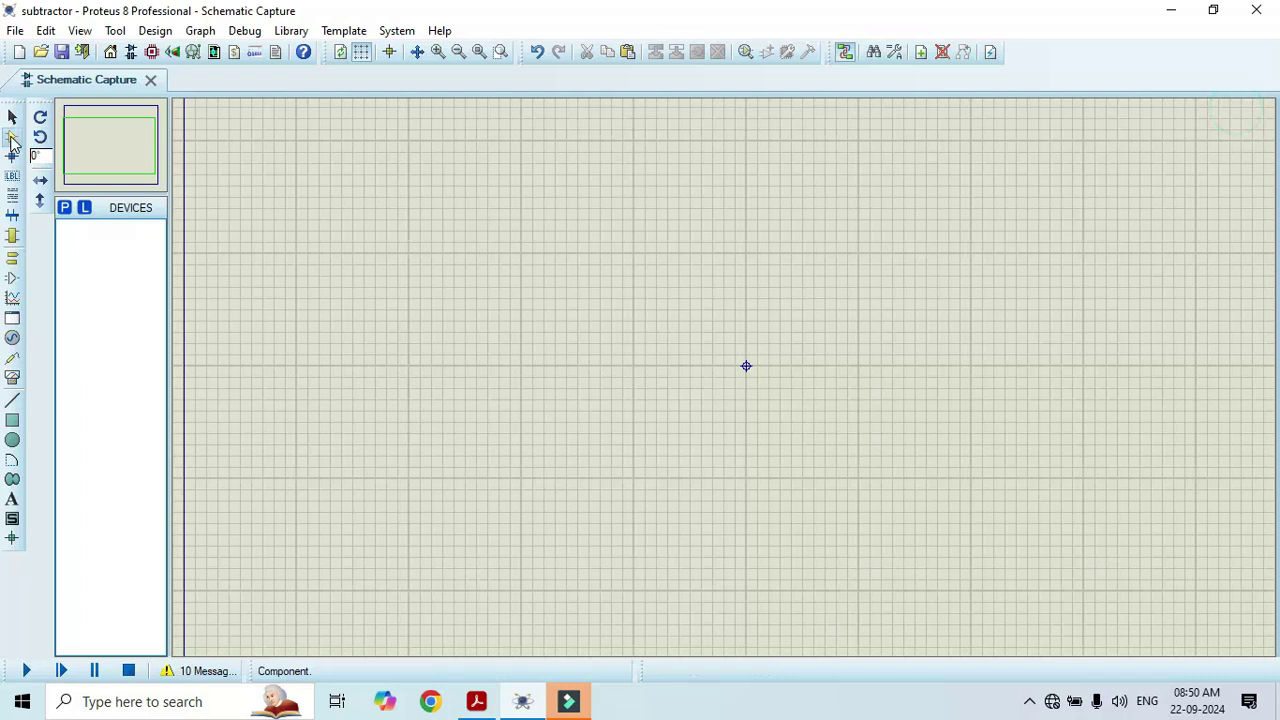
pyautogui.click(12, 140)
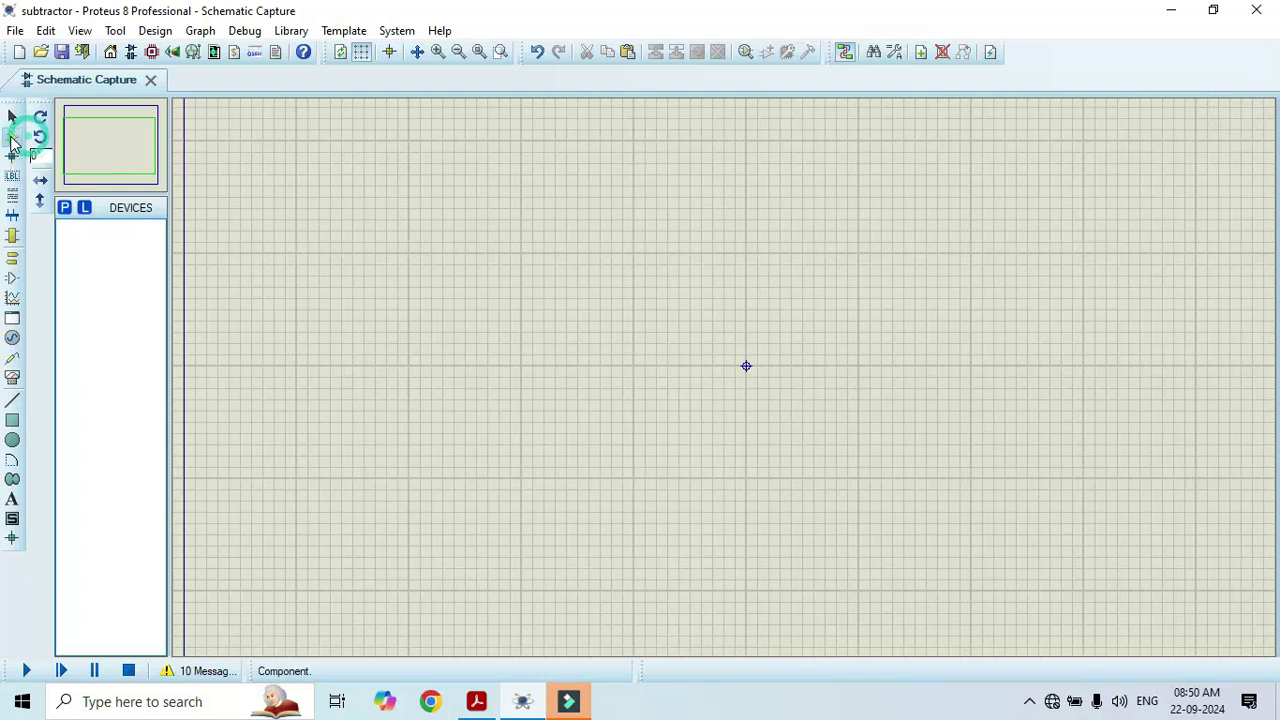
pyautogui.click(64, 207)
pyautogui.write('op amp')
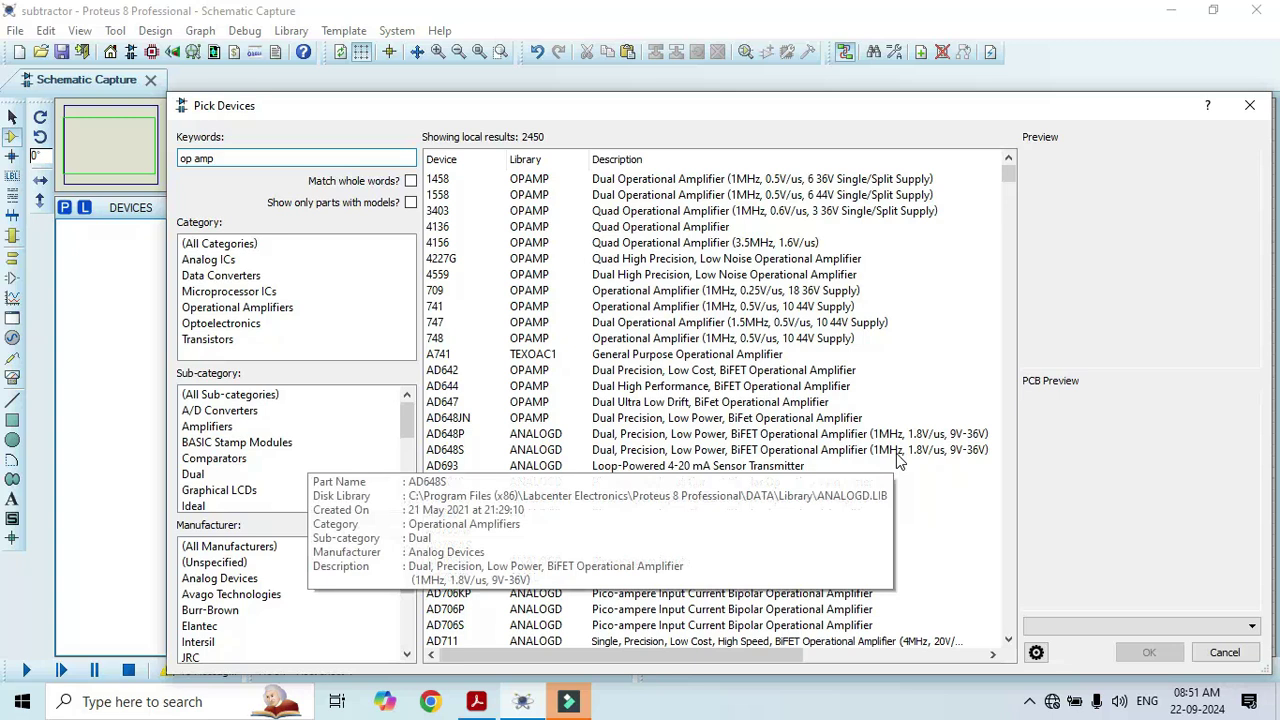
pyautogui.click(646, 308)
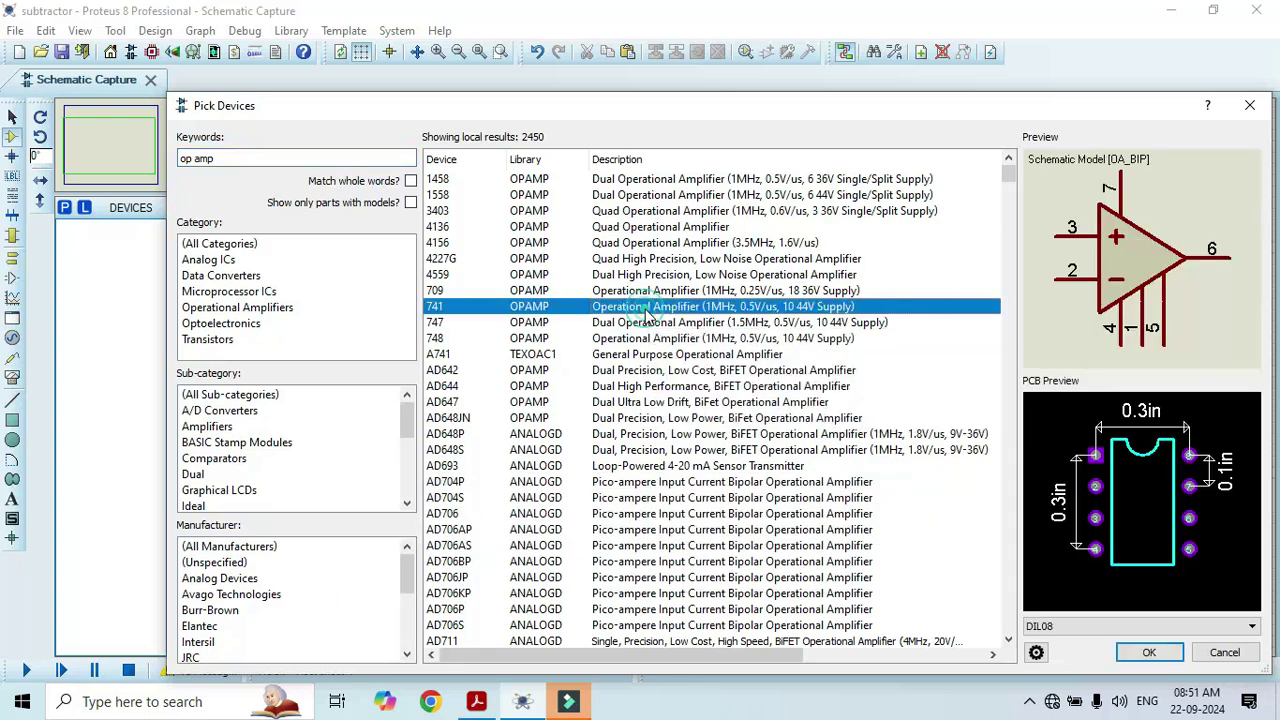
pyautogui.doubleClick(646, 308)
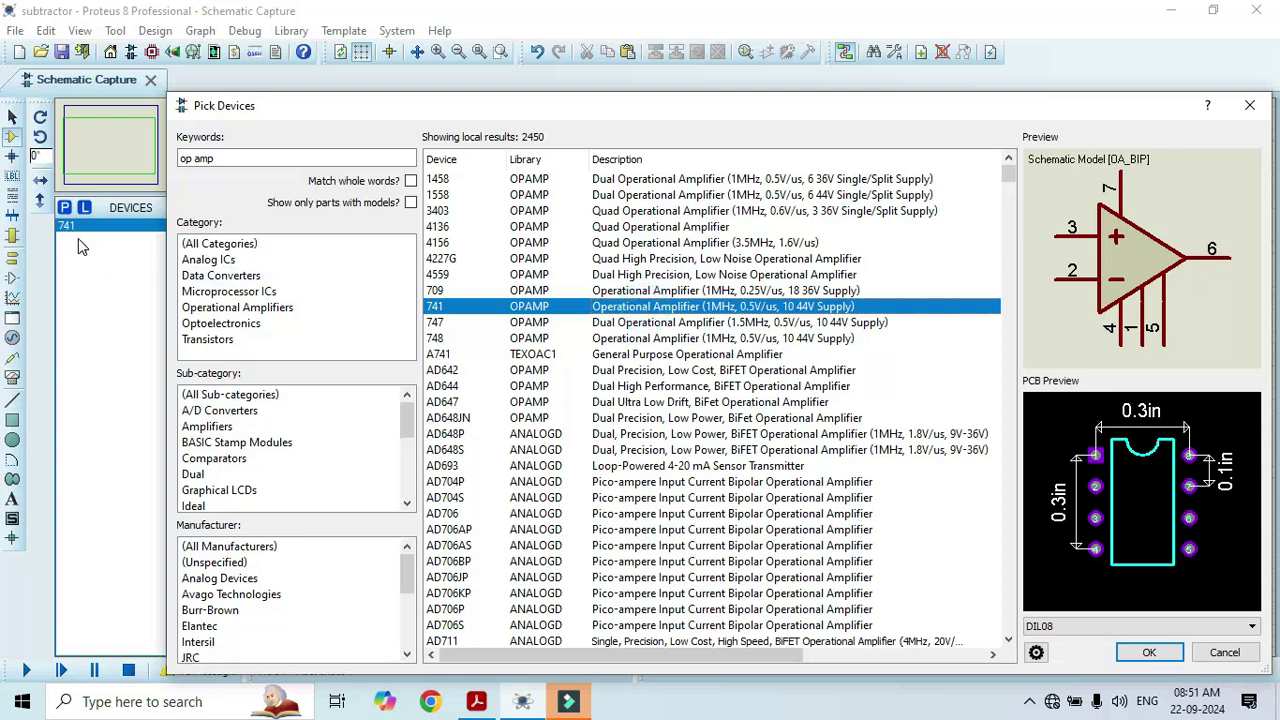
# Search the device library for resistor and add the generic RES symbol to the device list.
pyautogui.tripleClick(230, 158)
pyautogui.write('res')
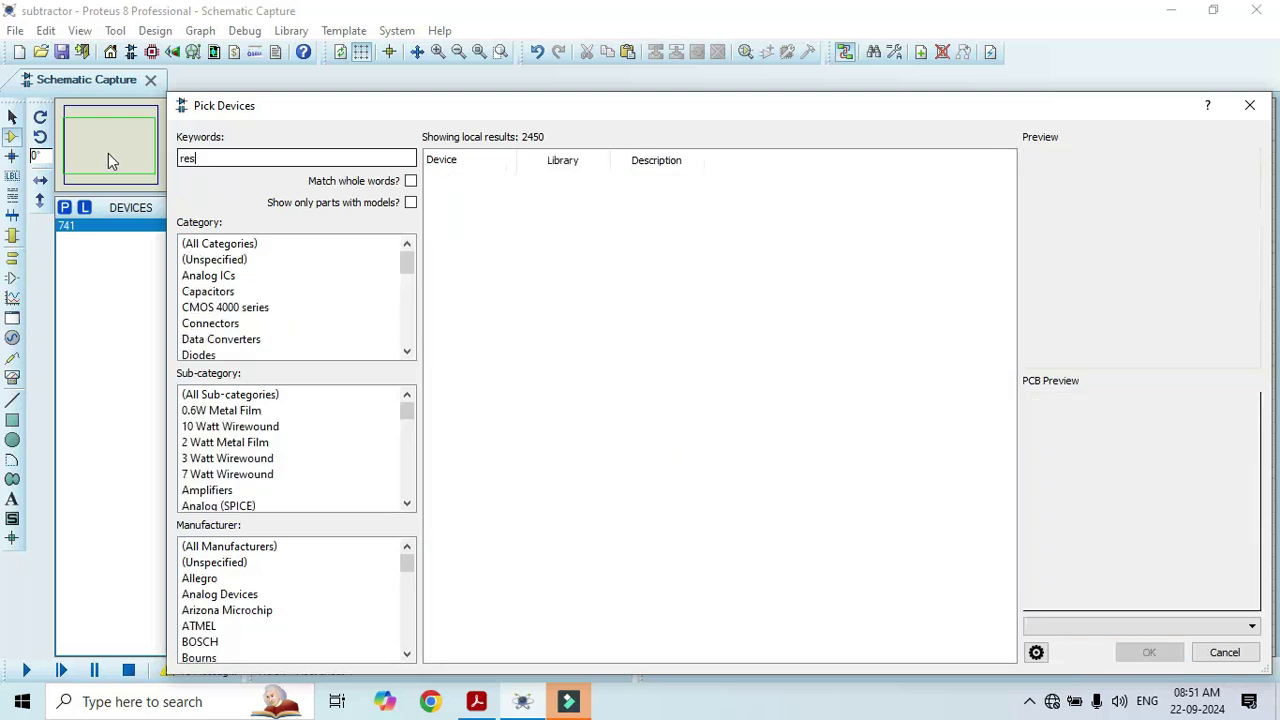
pyautogui.write('ist')
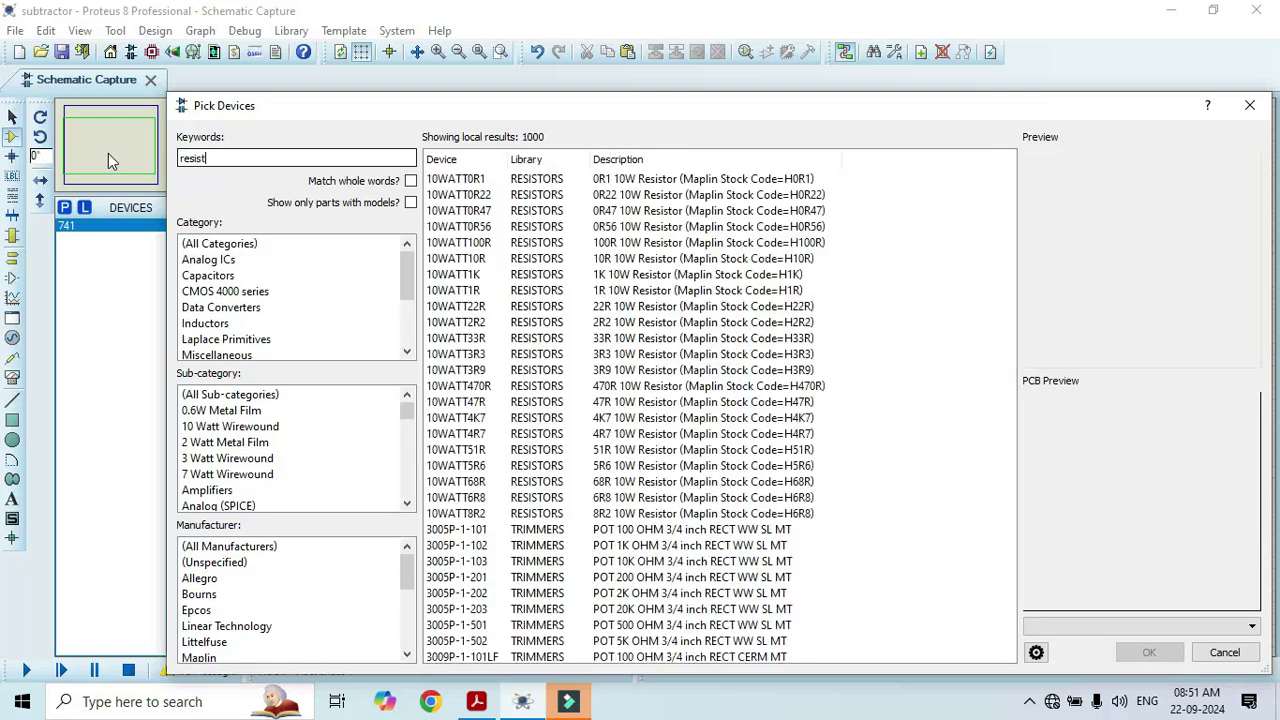
pyautogui.write('or')
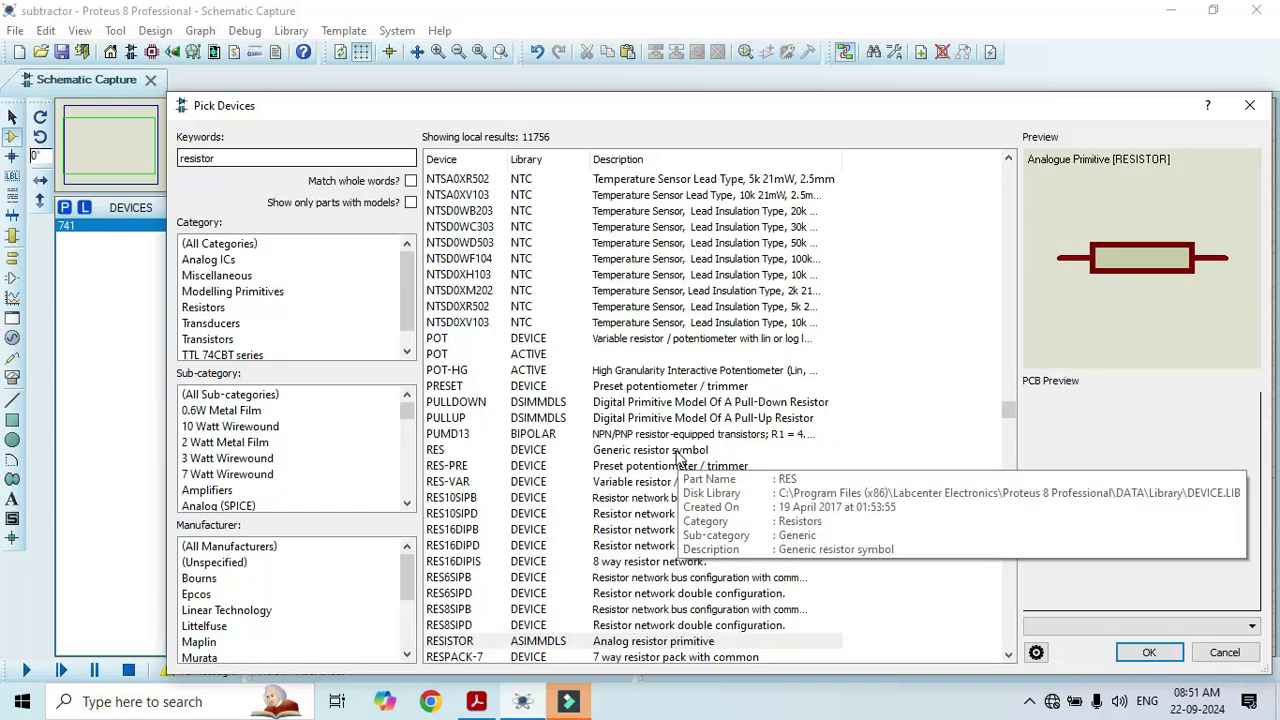
pyautogui.click(680, 458)
pyautogui.doubleClick(672, 452)
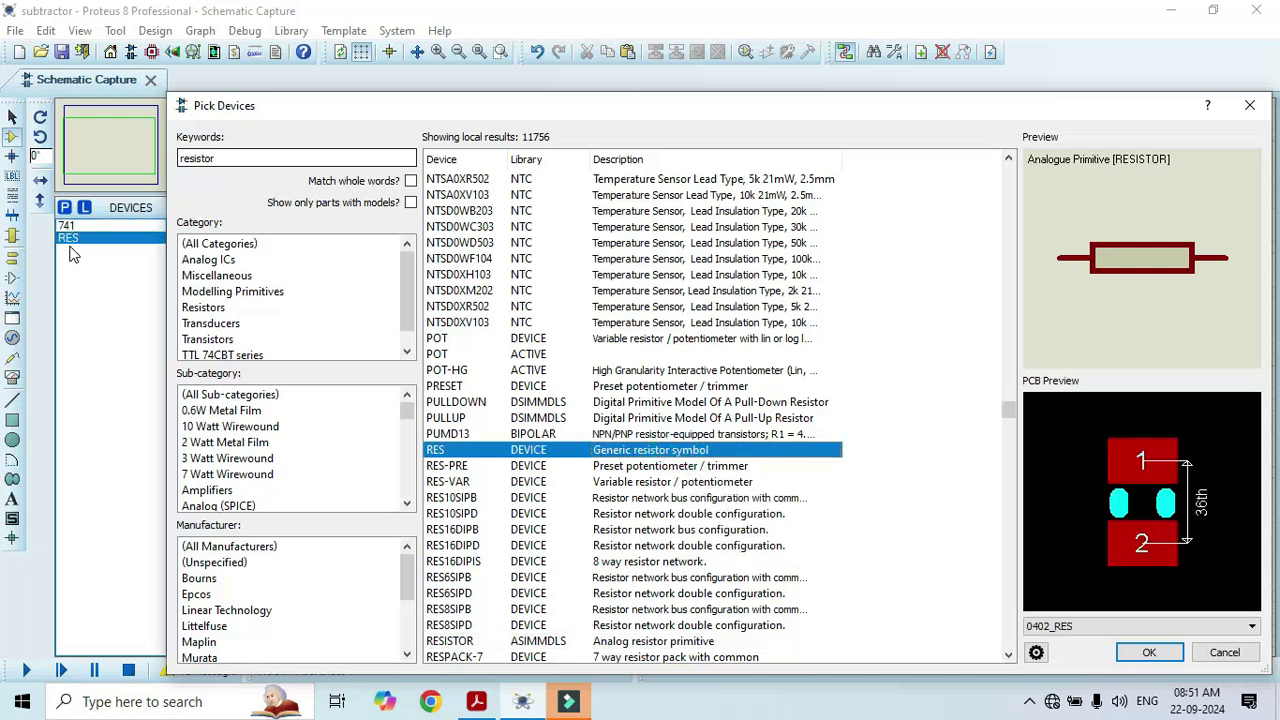
pyautogui.doubleClick(232, 160)
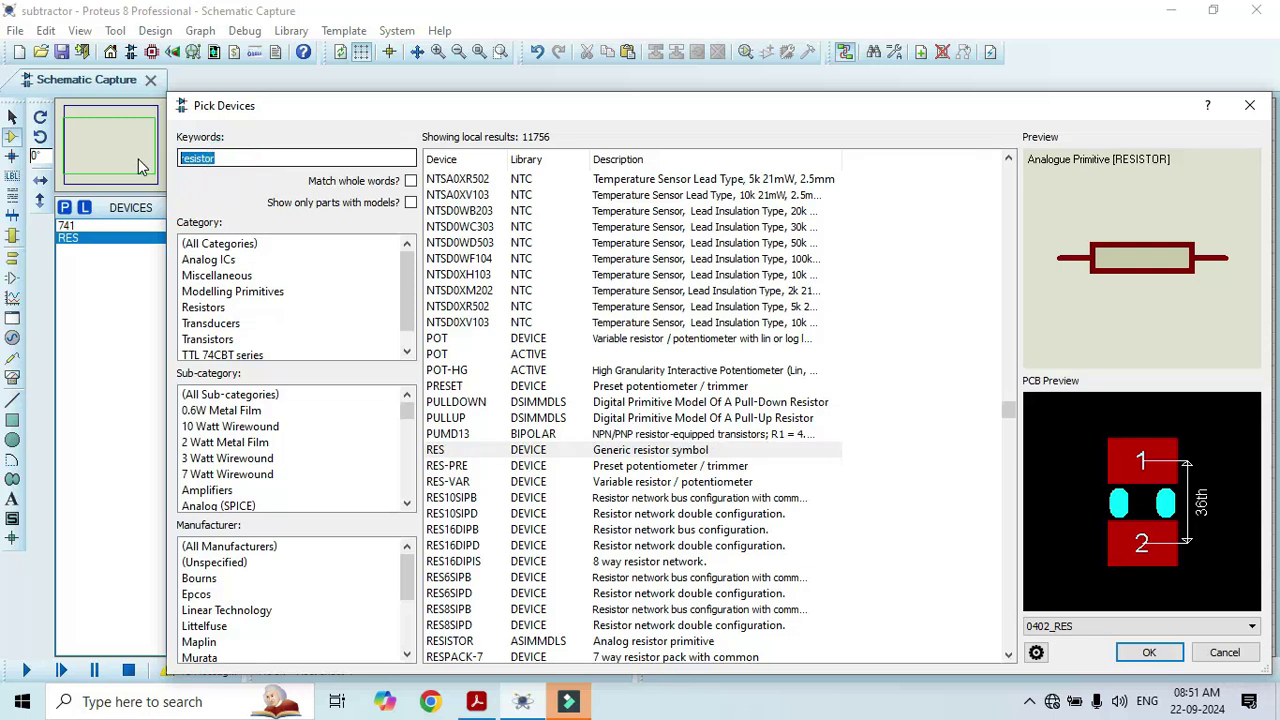
pyautogui.write('v source')
pyautogui.press('BackSpace')
pyautogui.press('BackSpace')
pyautogui.press('BackSpace')
pyautogui.press('BackSpace')
pyautogui.press('BackSpace')
pyautogui.press('BackSpace')
pyautogui.press('BackSpace')
pyautogui.press('BackSpace')
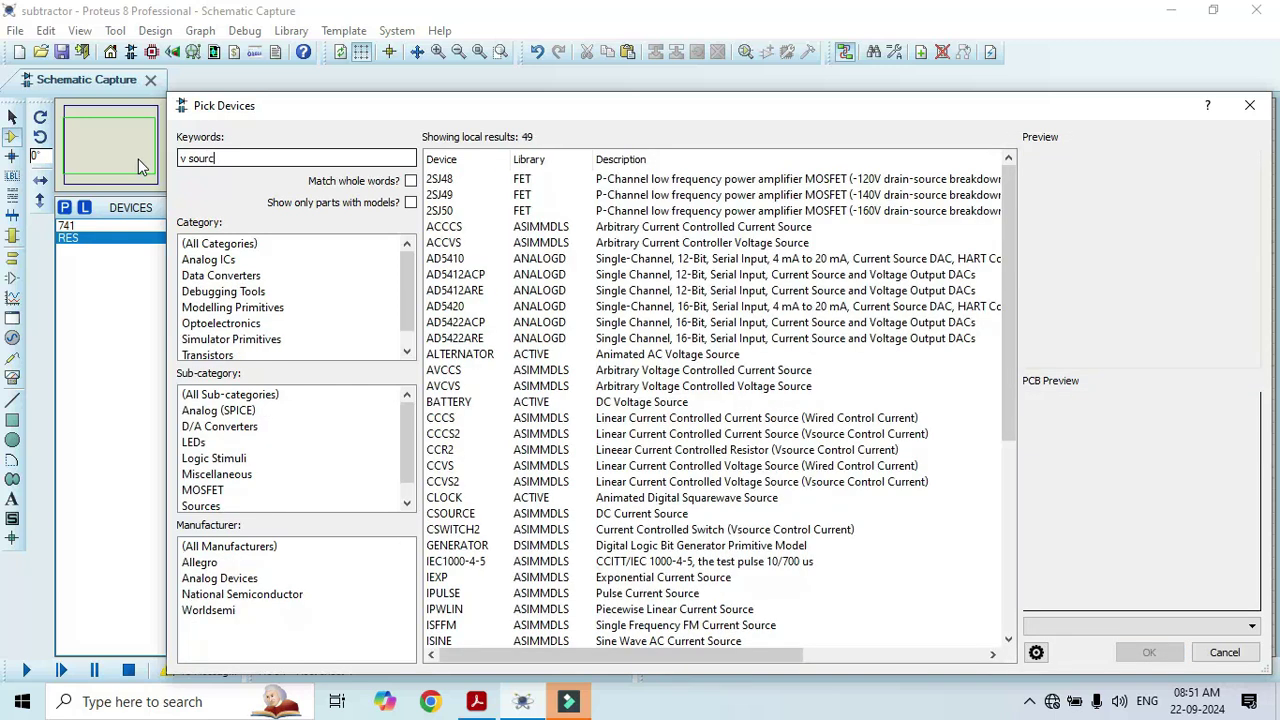
# Search the device library for dc source, add the VSOURCE DC voltage source to the device list and close the picker.
pyautogui.write('d')
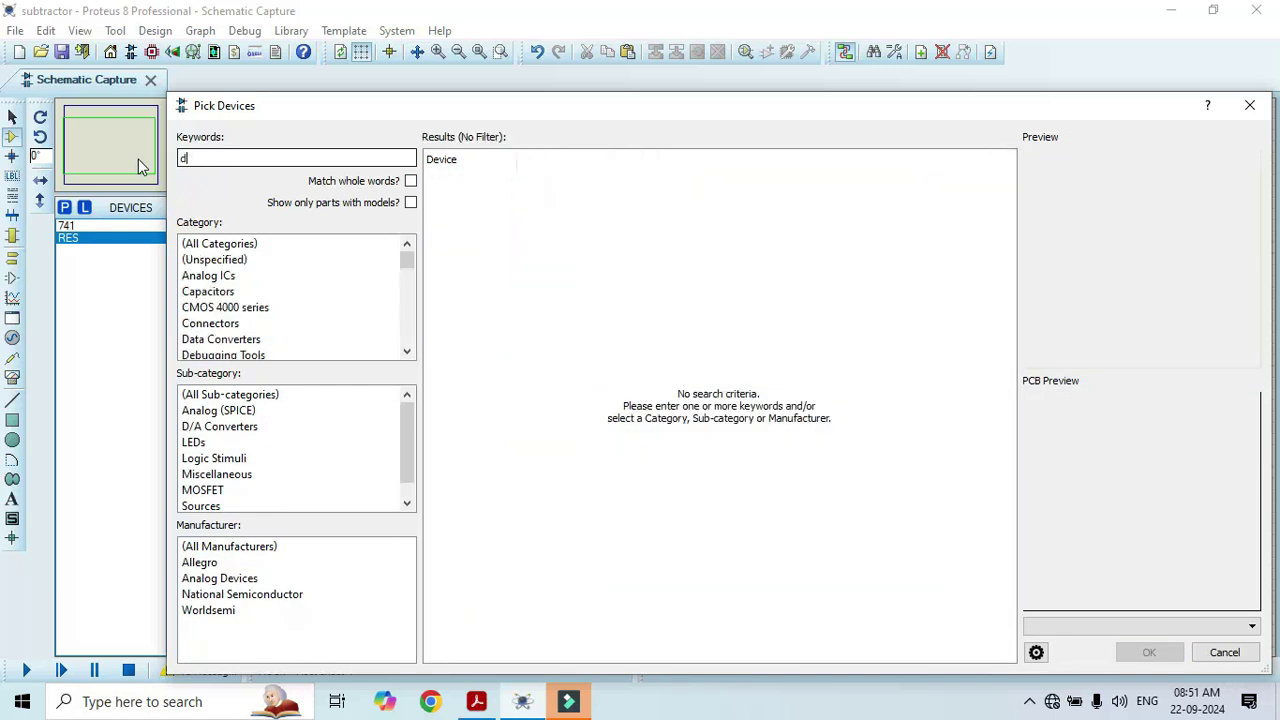
pyautogui.write('c source')
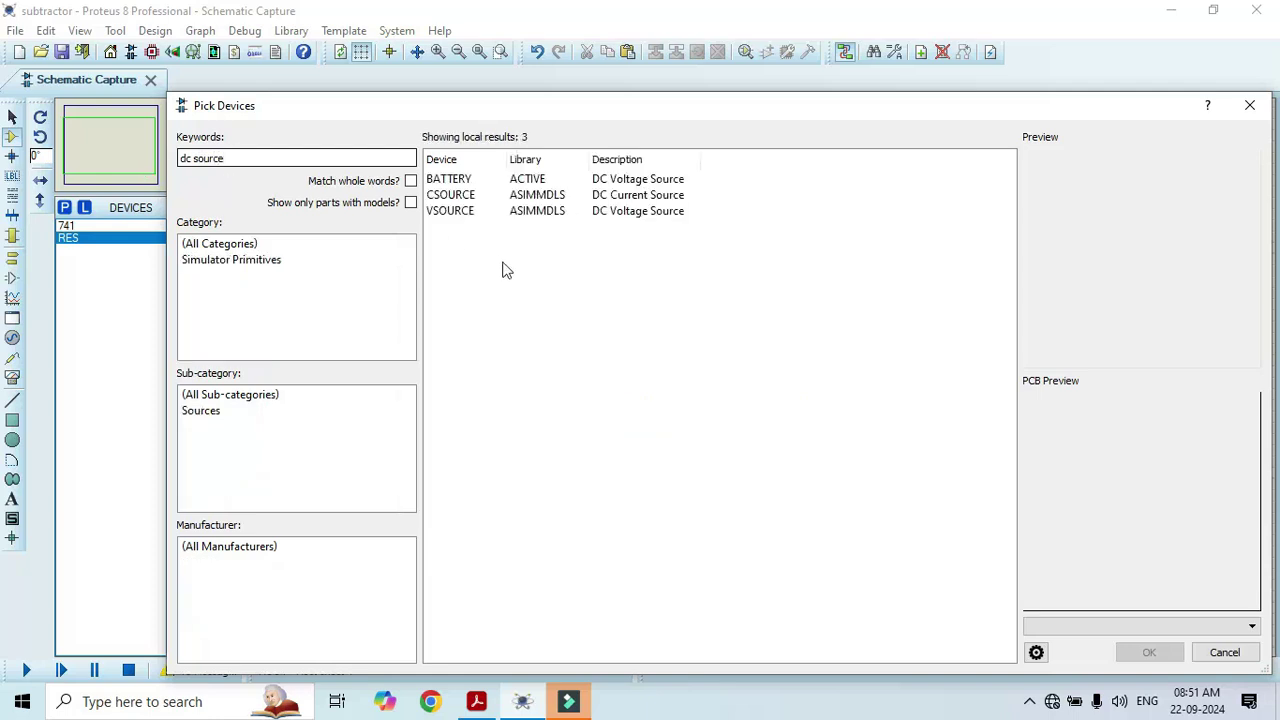
pyautogui.click(460, 218)
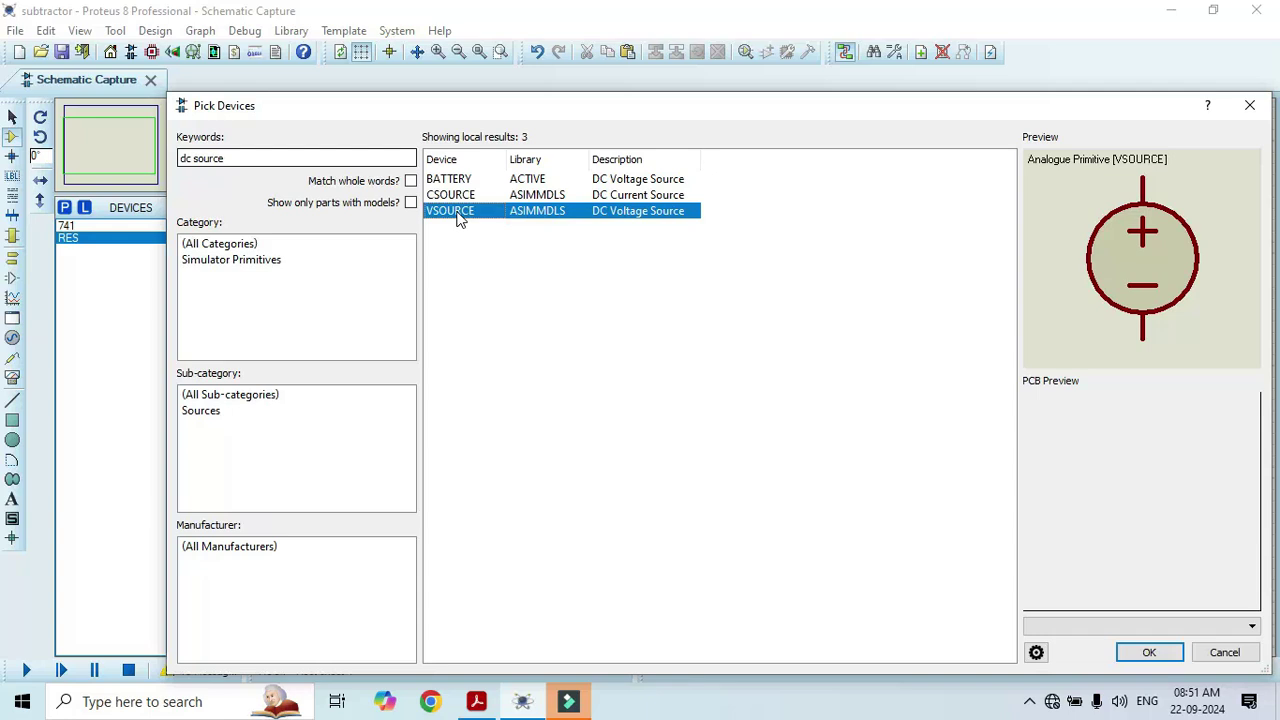
pyautogui.doubleClick(458, 214)
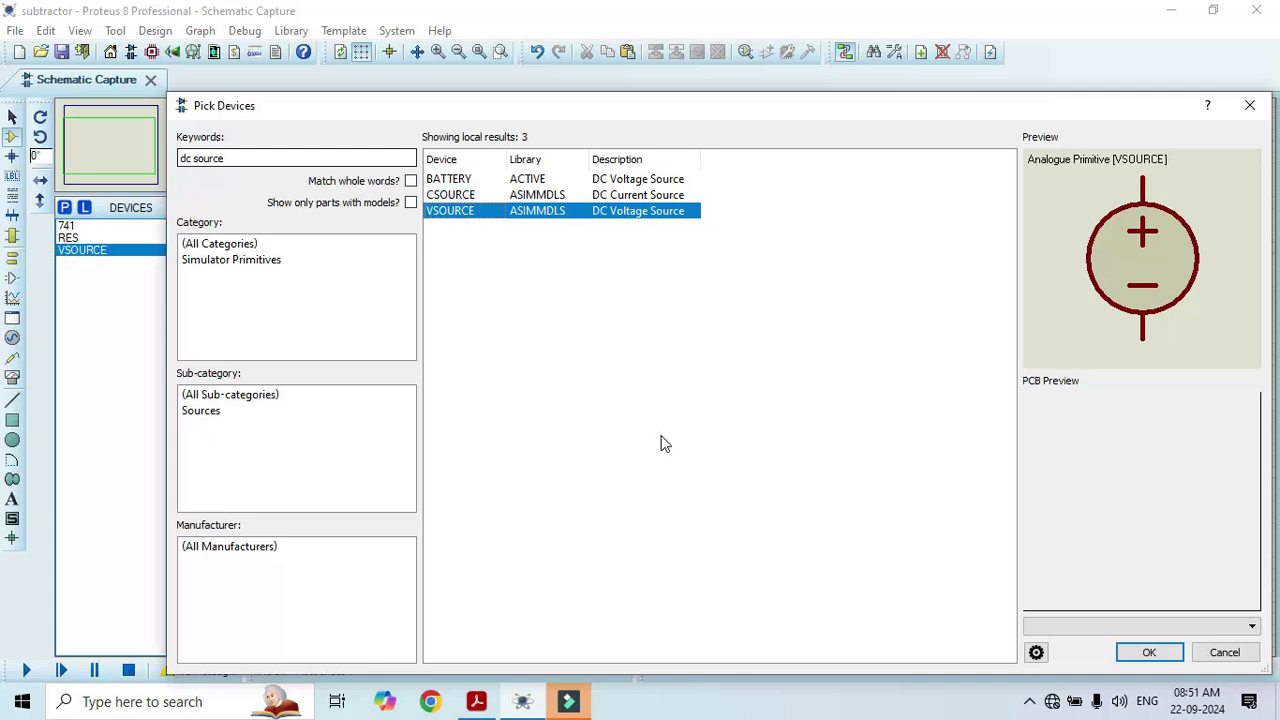
pyautogui.click(1160, 651)
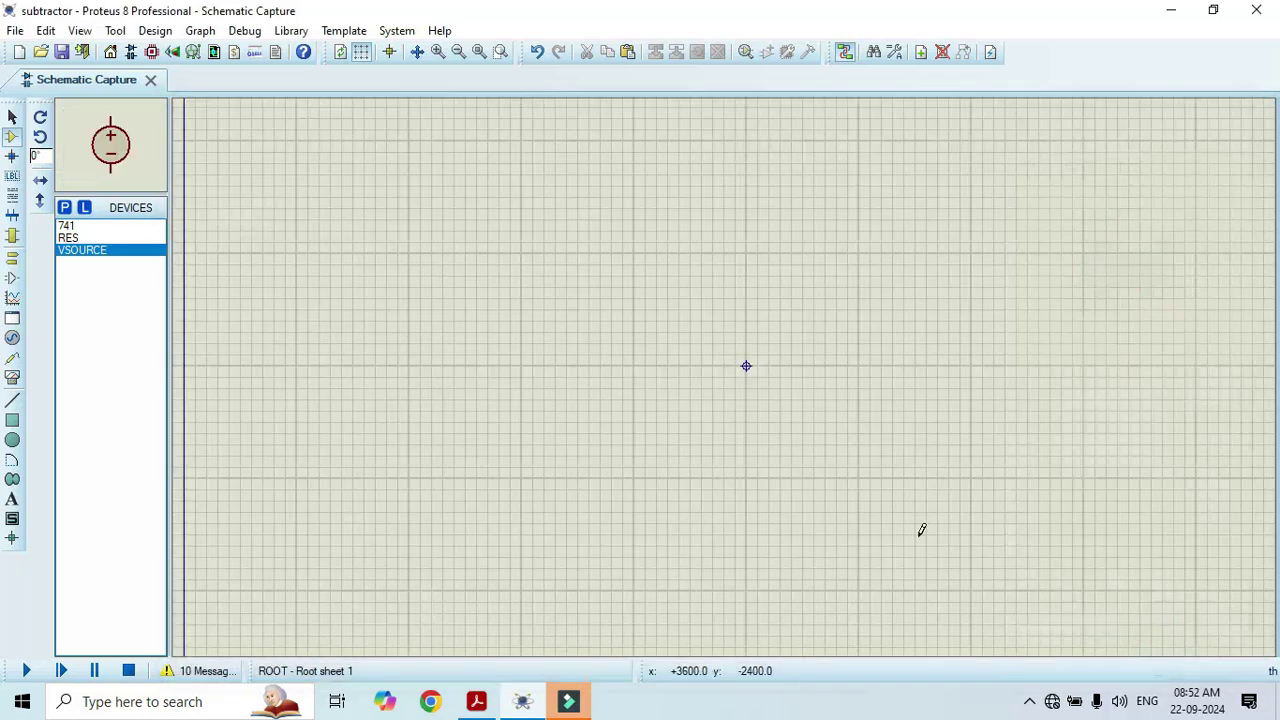
# Place a 741 op-amp near the middle of the sheet and Y-mirror it so the inverting input is on top.
pyautogui.click(70, 226)
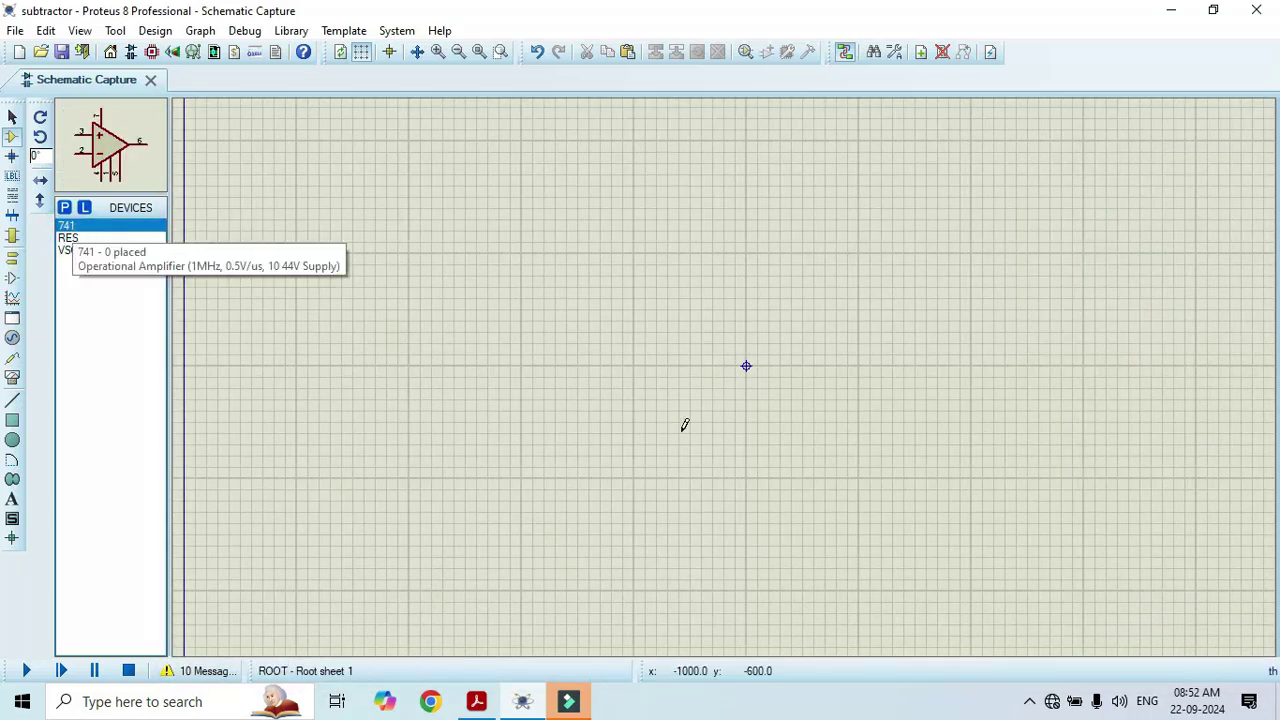
pyautogui.click(620, 358)
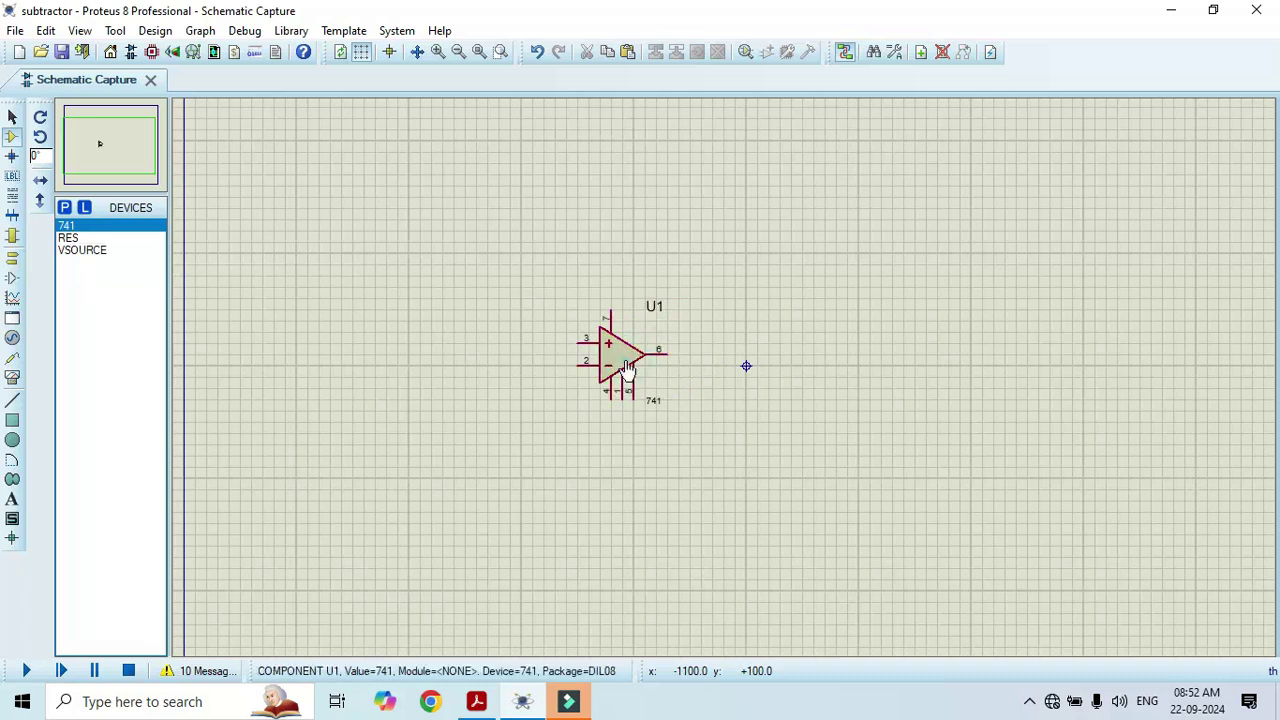
pyautogui.scroll(1, 626, 368)
pyautogui.scroll(1, 726, 387)
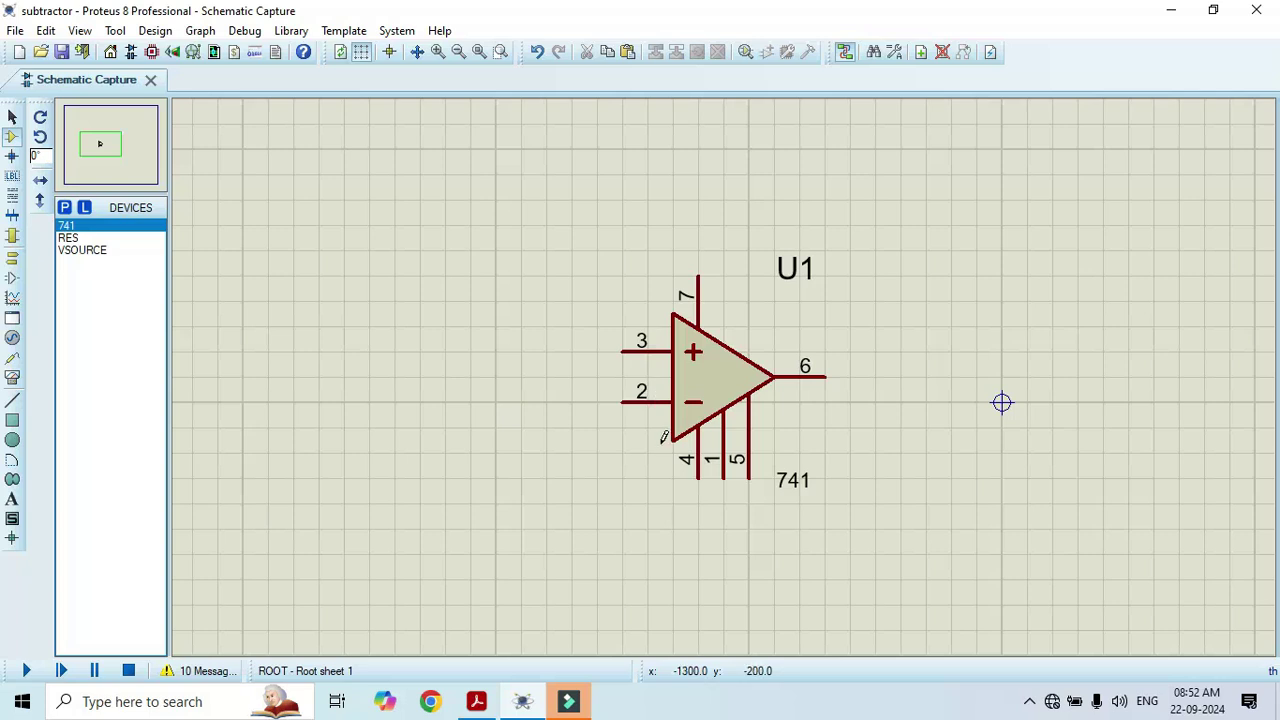
pyautogui.rightClick(691, 402)
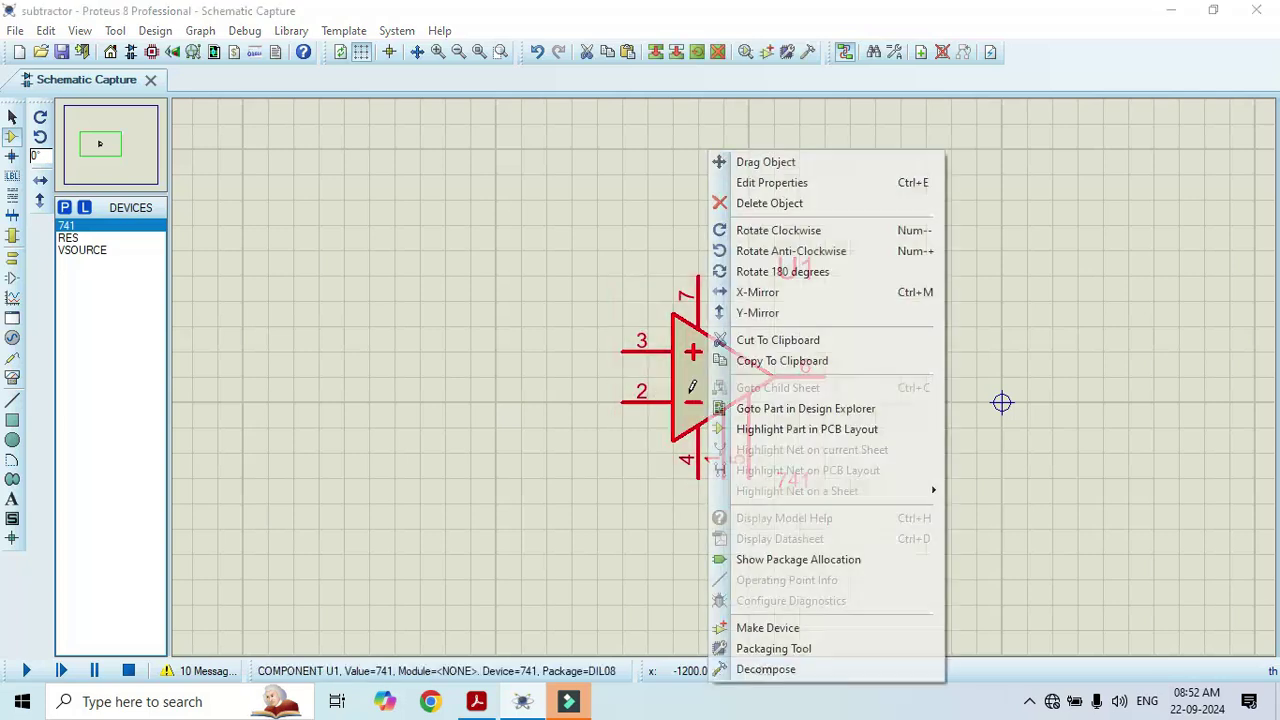
pyautogui.click(745, 316)
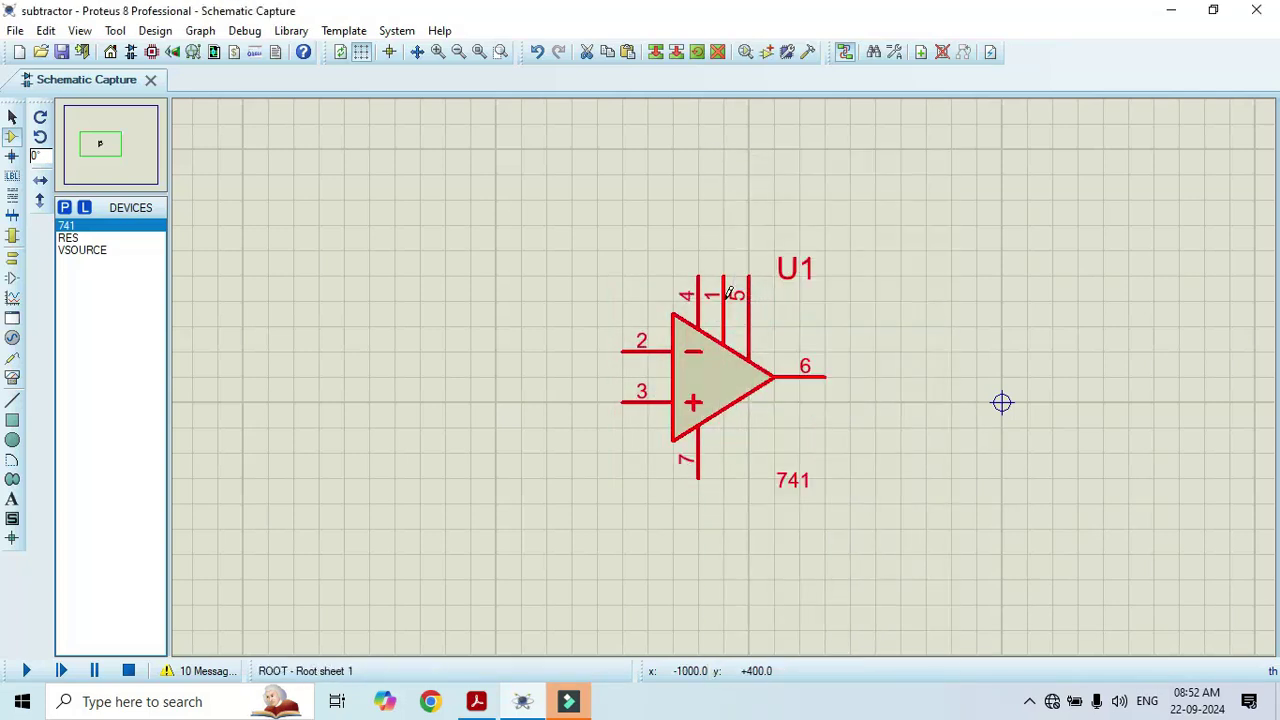
# Place four RES resistors: two stacked before the op-amp inputs, one below the inputs and one above the op-amp.
pyautogui.click(68, 240)
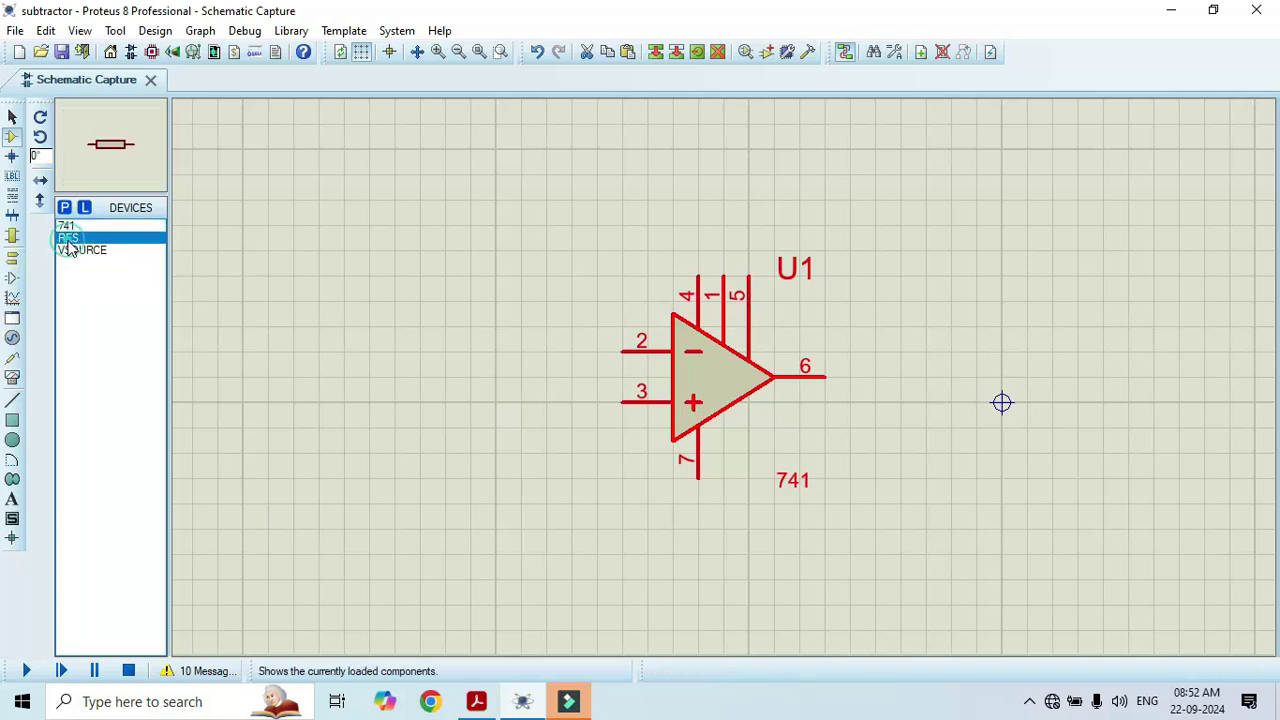
pyautogui.click(389, 347)
pyautogui.click(389, 350)
pyautogui.click(390, 428)
pyautogui.click(390, 428)
pyautogui.click(557, 553)
pyautogui.click(557, 528)
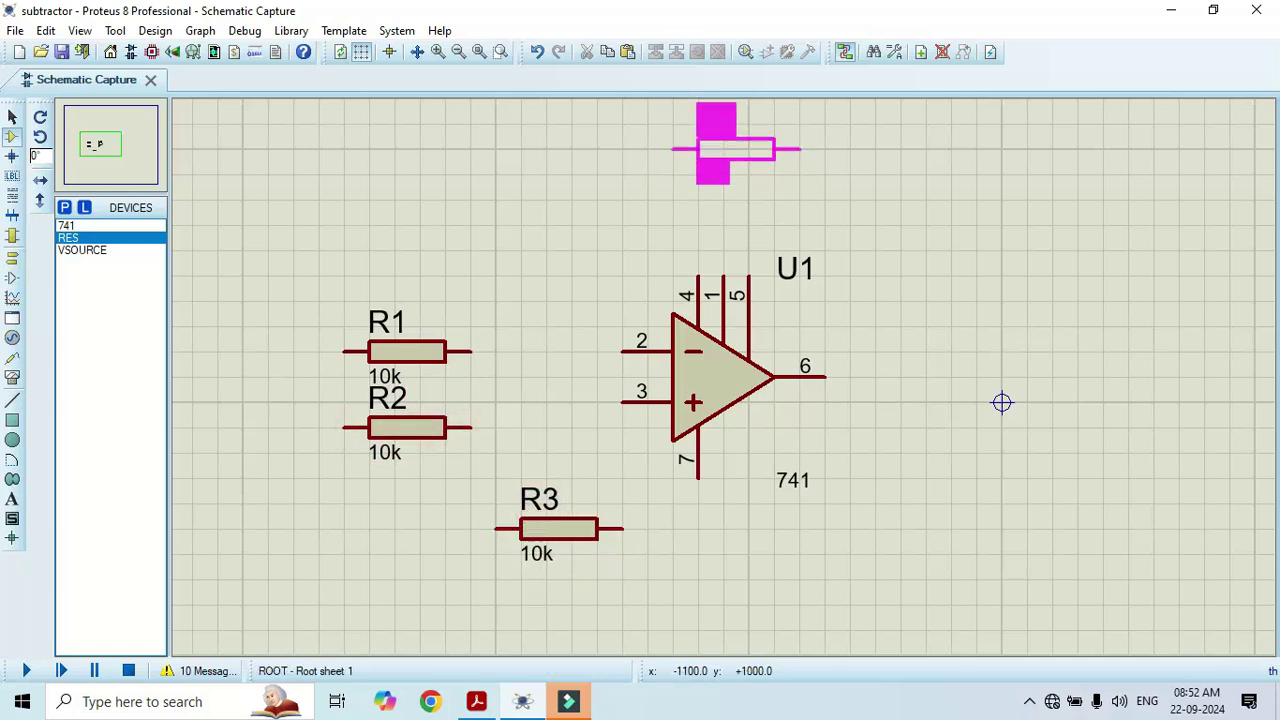
pyautogui.click(730, 150)
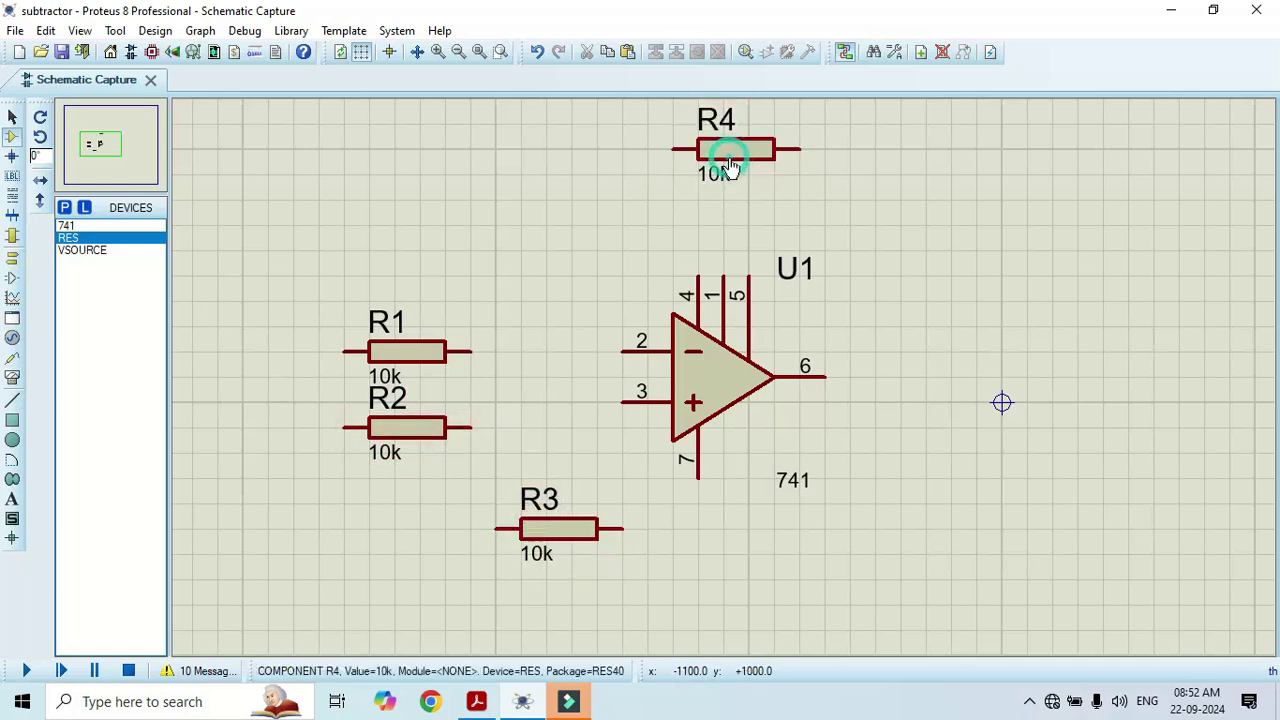
# Set the values of input resistors R1 and R2 to 1k.
pyautogui.doubleClick(393, 388)
pyautogui.click(547, 193)
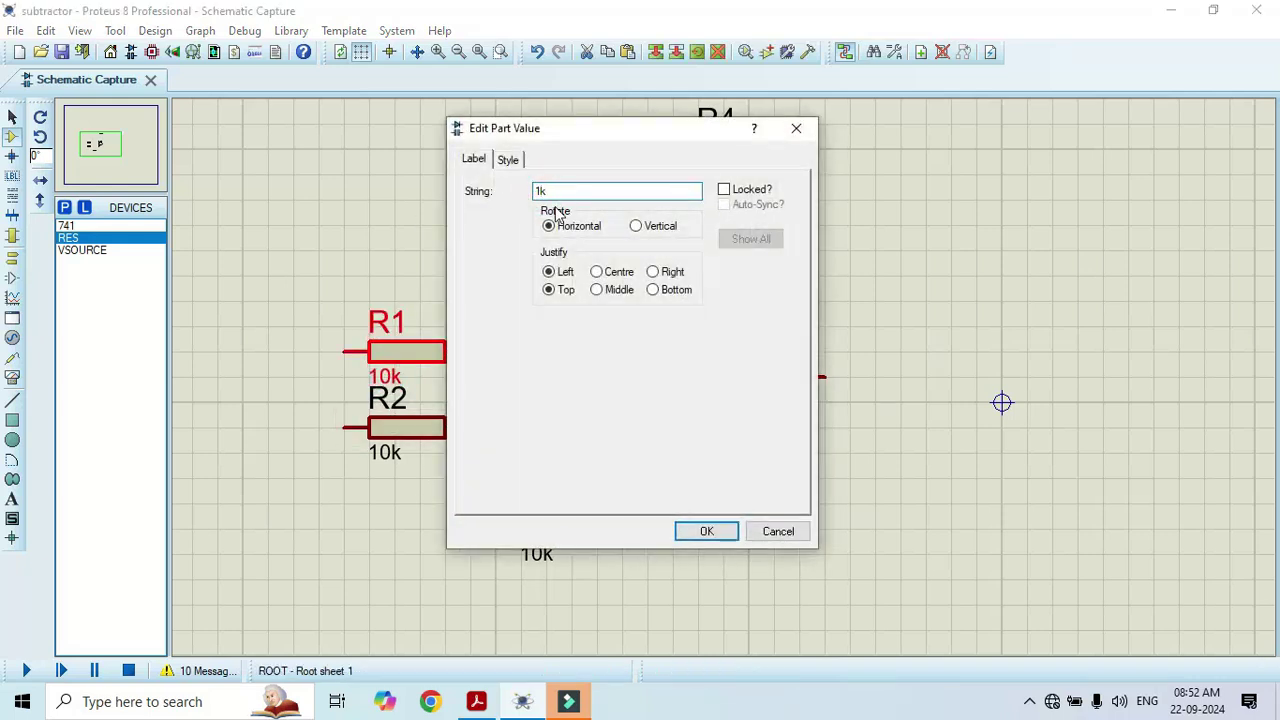
pyautogui.click(707, 531)
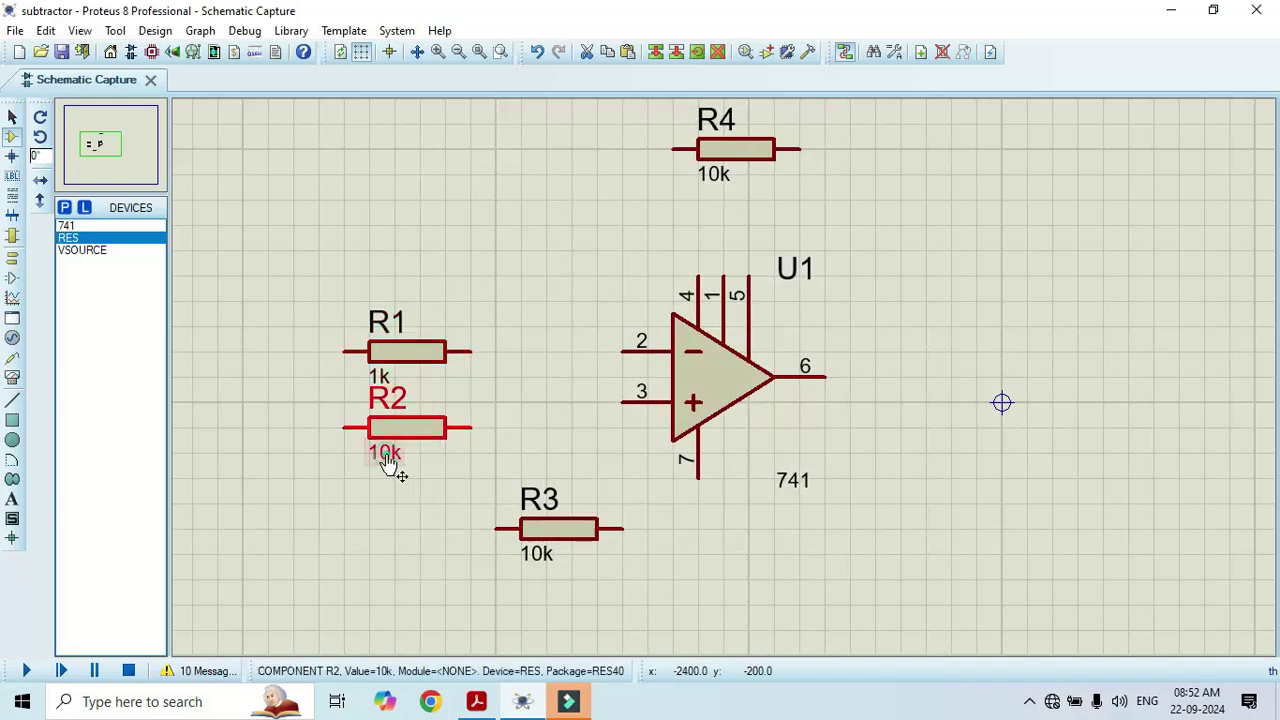
pyautogui.doubleClick(386, 455)
pyautogui.click(546, 191)
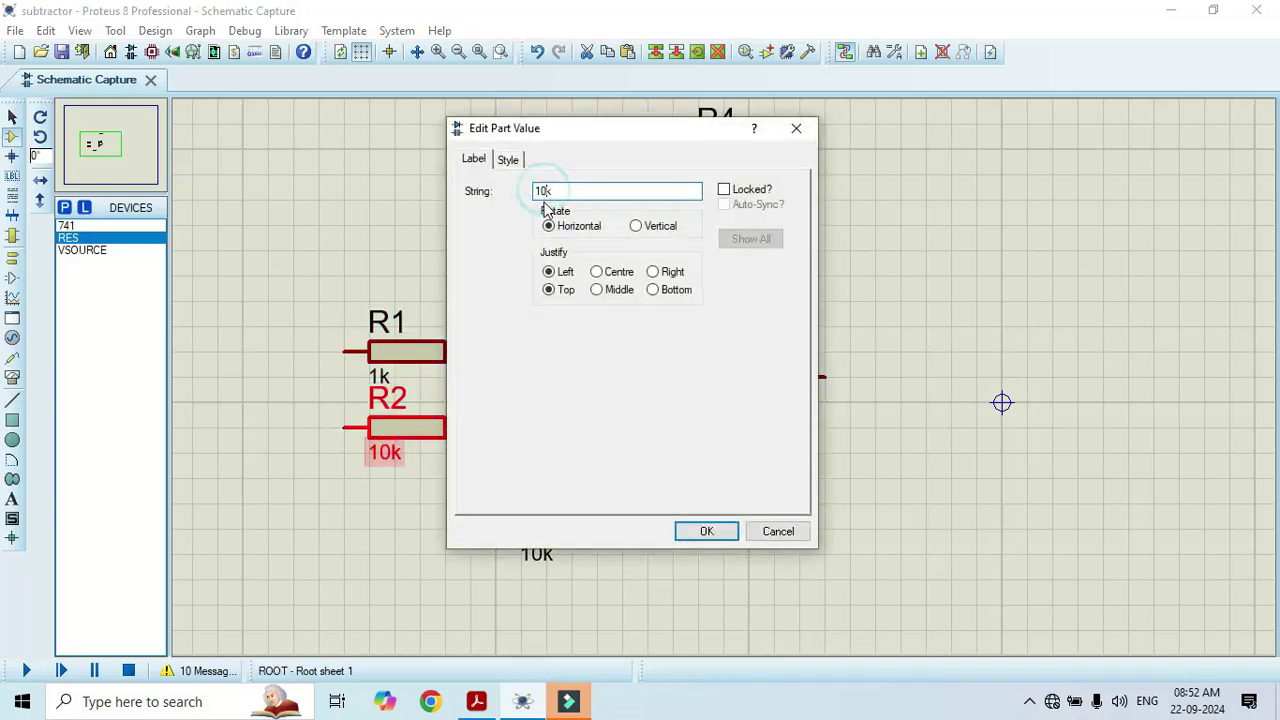
pyautogui.click(688, 531)
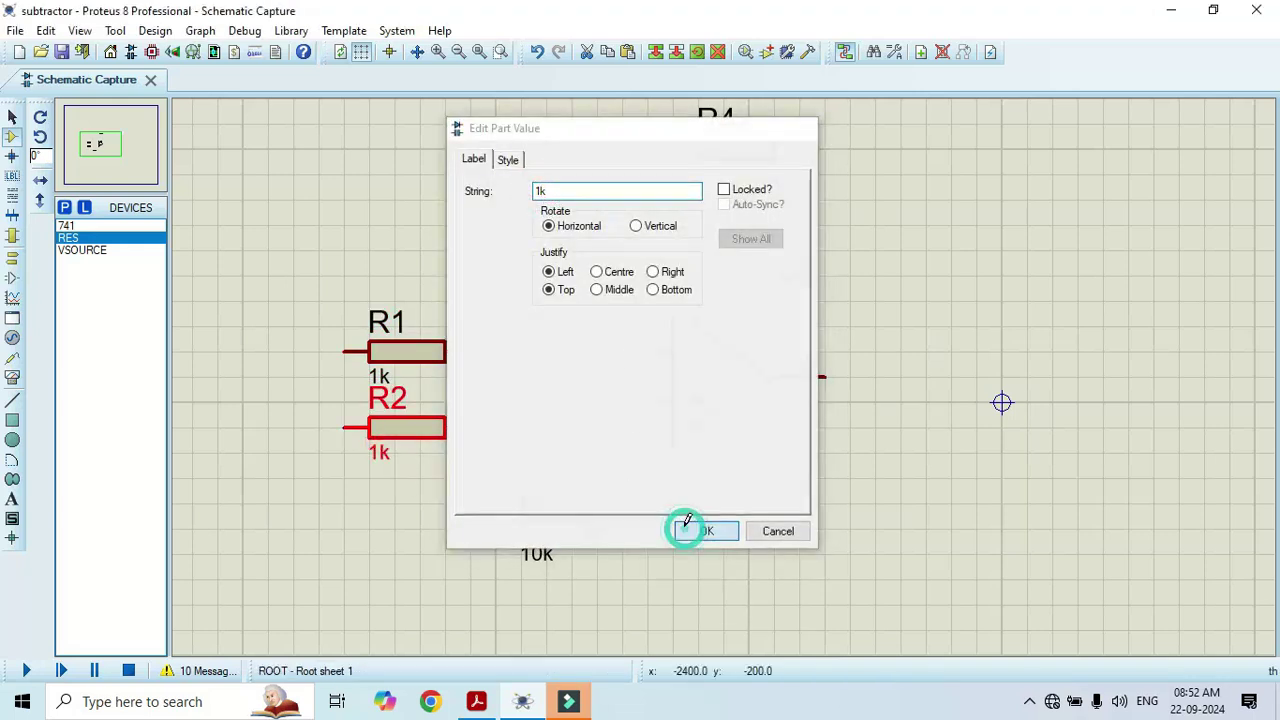
# Set the values of resistor R4 above the op-amp and resistor R3 below the inputs to 1k.
pyautogui.doubleClick(713, 173)
pyautogui.click(543, 191)
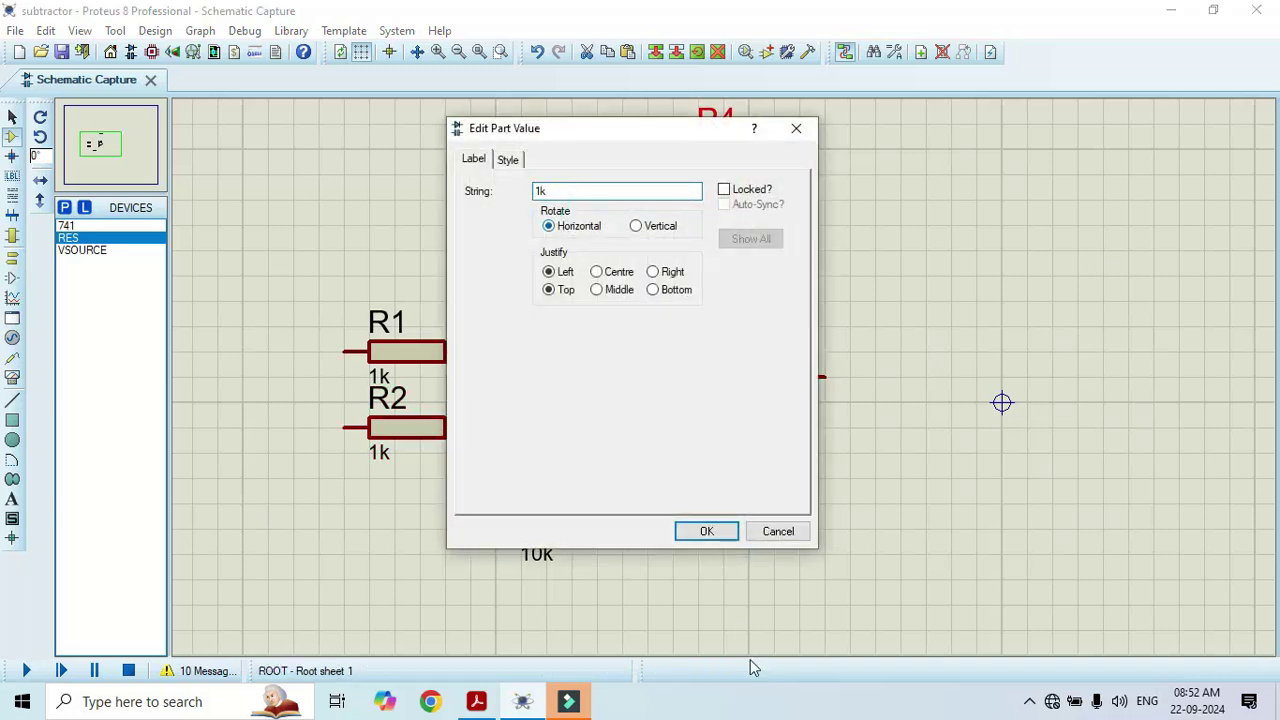
pyautogui.click(707, 531)
pyautogui.doubleClick(533, 549)
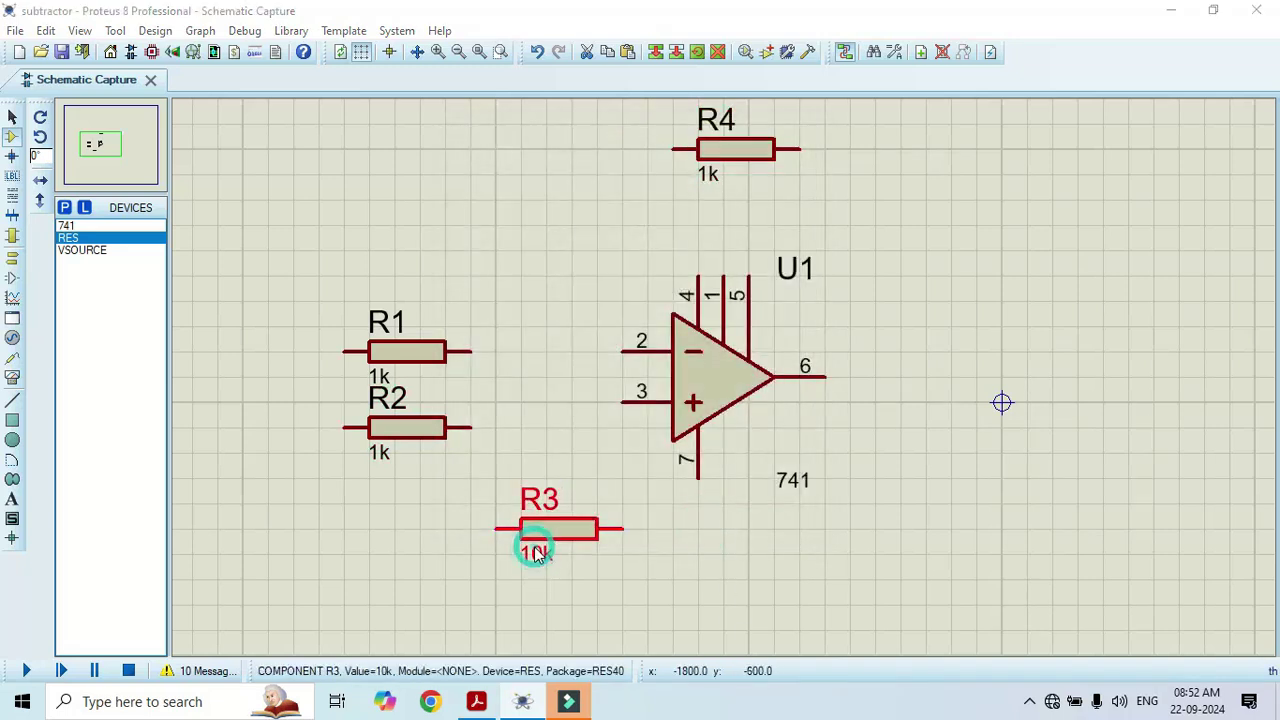
pyautogui.click(545, 189)
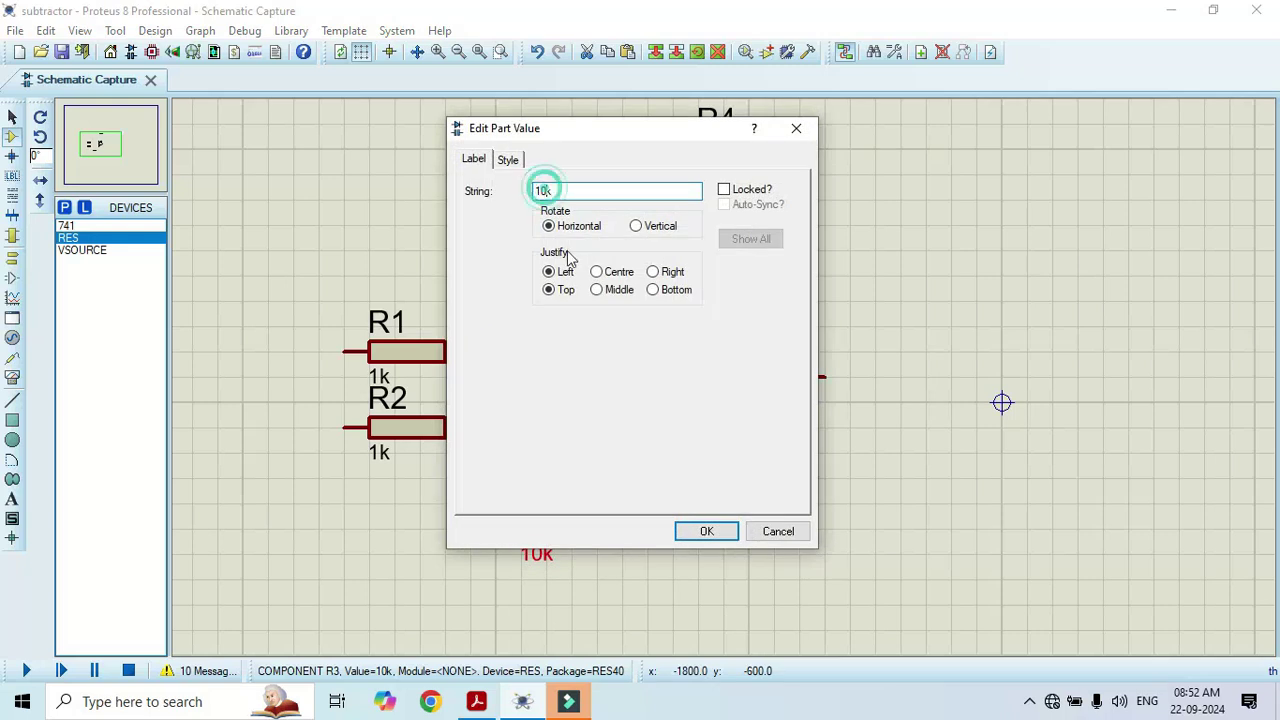
pyautogui.click(700, 531)
# Rotate resistor R3 anti-clockwise to stand vertically and wire R1 to the op-amp's inverting input, pin 2.
pyautogui.rightClick(565, 541)
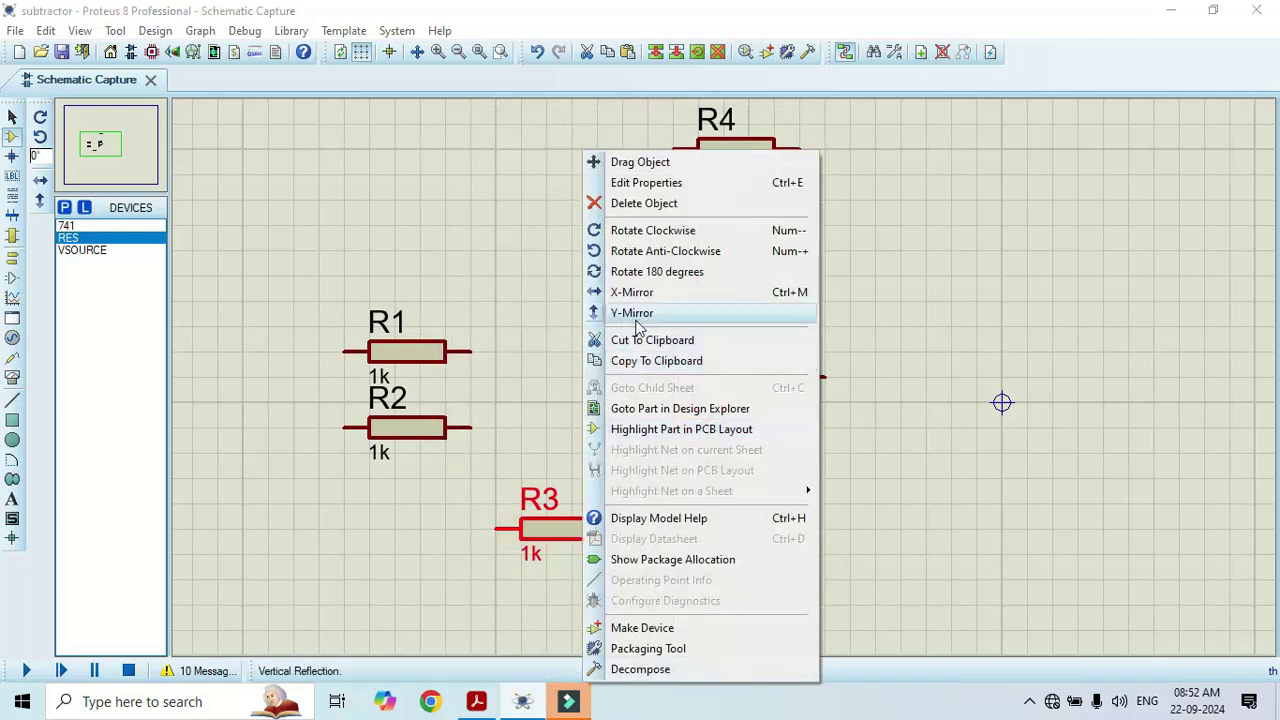
pyautogui.click(640, 253)
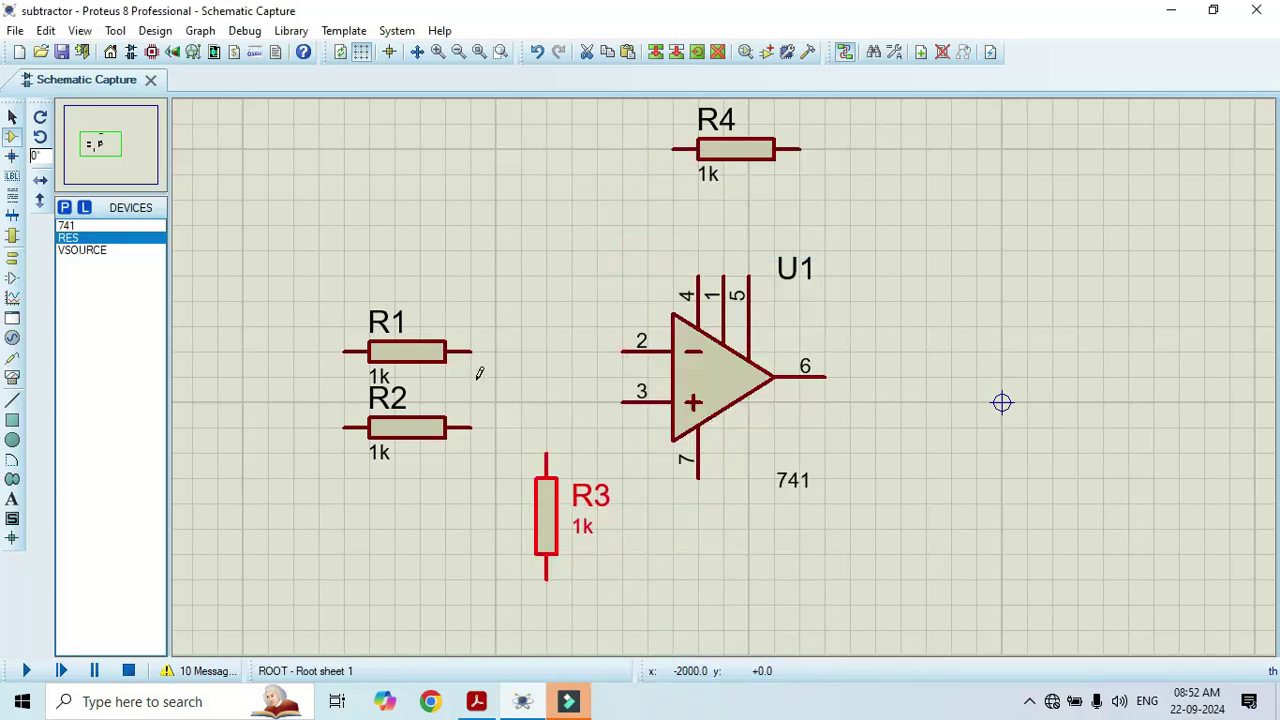
pyautogui.click(470, 351)
pyautogui.click(624, 349)
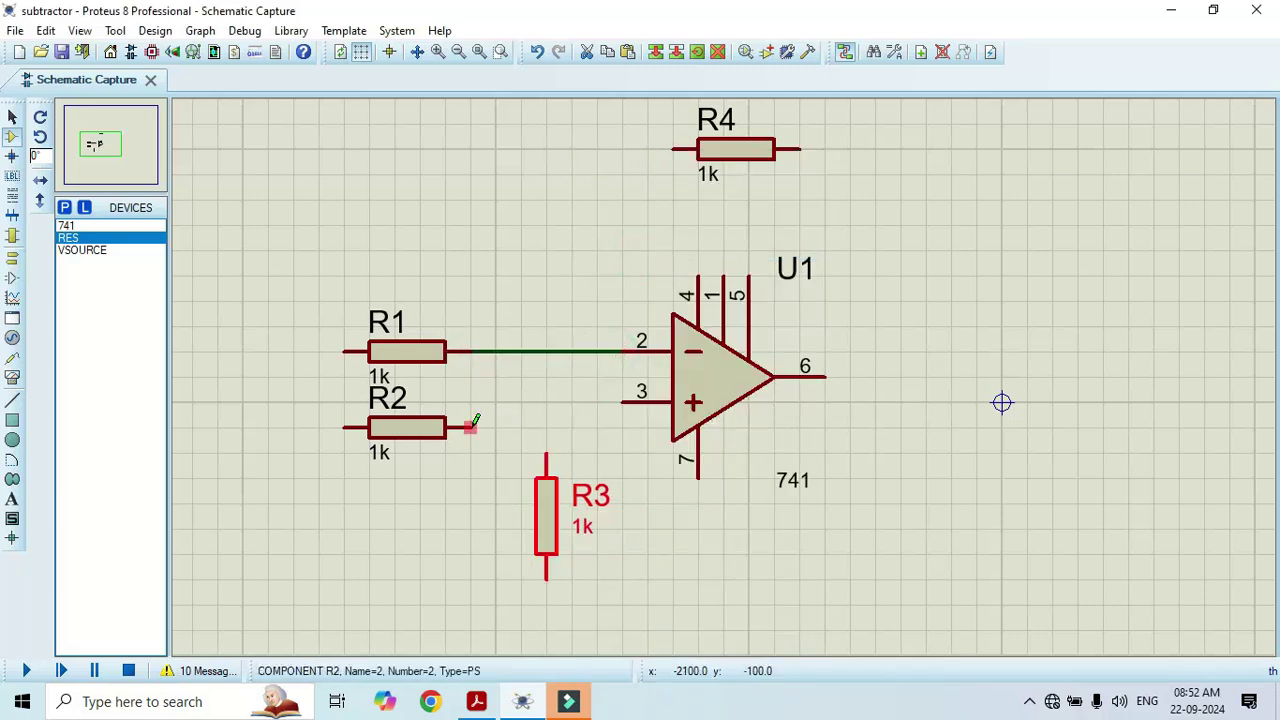
# Check the circuit diagram in AE Journal GPW.pdf and wire R2 to the op-amp's non-inverting input, pin 3.
pyautogui.click(478, 701)
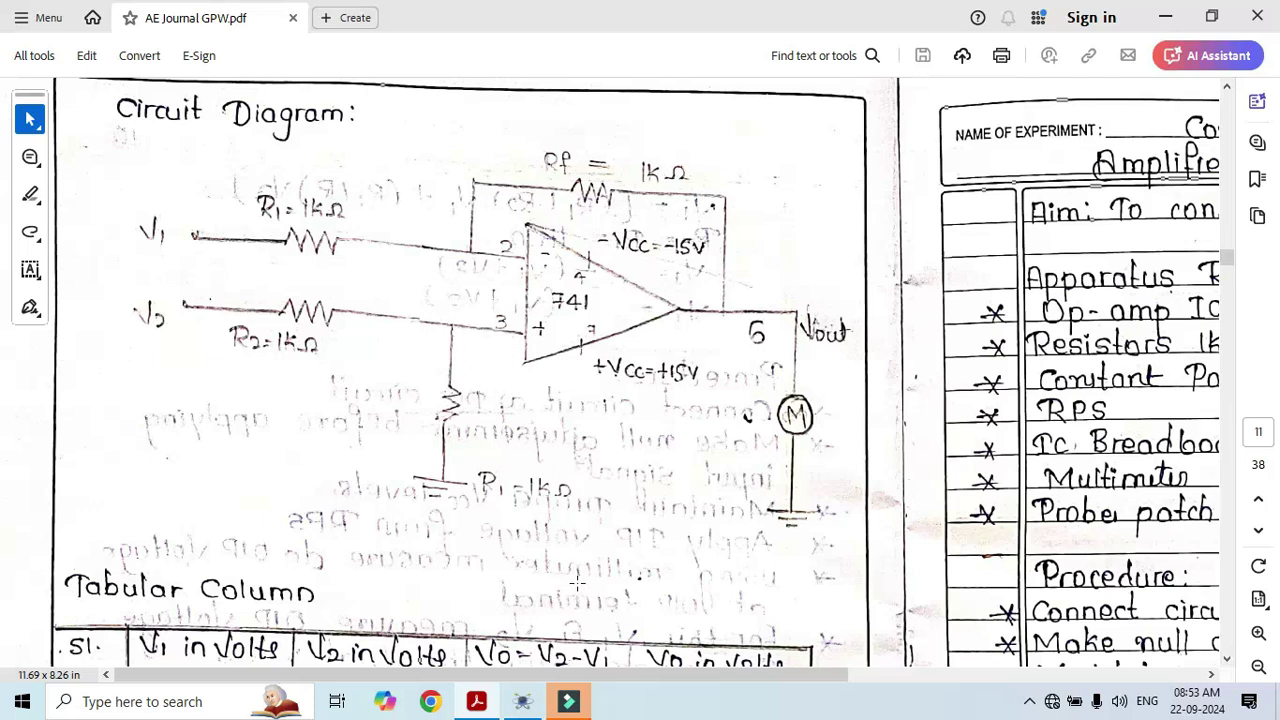
pyautogui.click(482, 706)
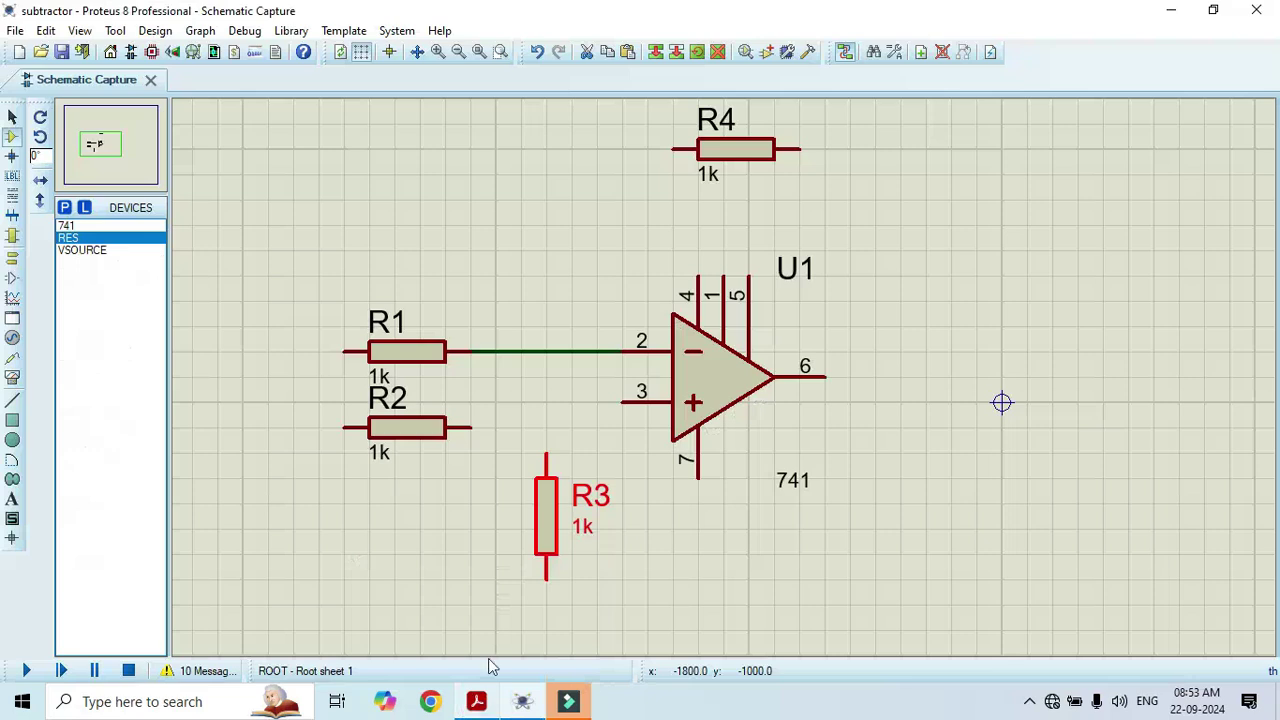
pyautogui.click(471, 427)
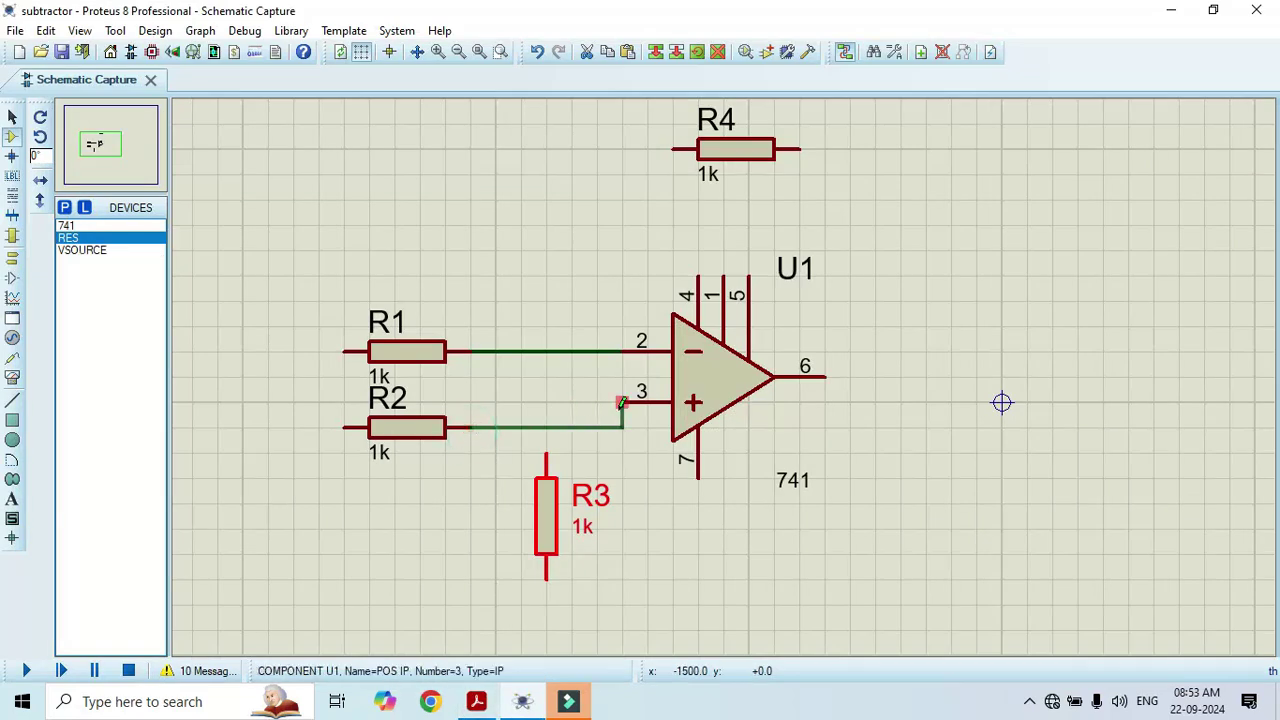
pyautogui.click(621, 402)
# Connect the upper end of R3 to the wire between R2 and op-amp pin 3.
pyautogui.doubleClick(543, 457)
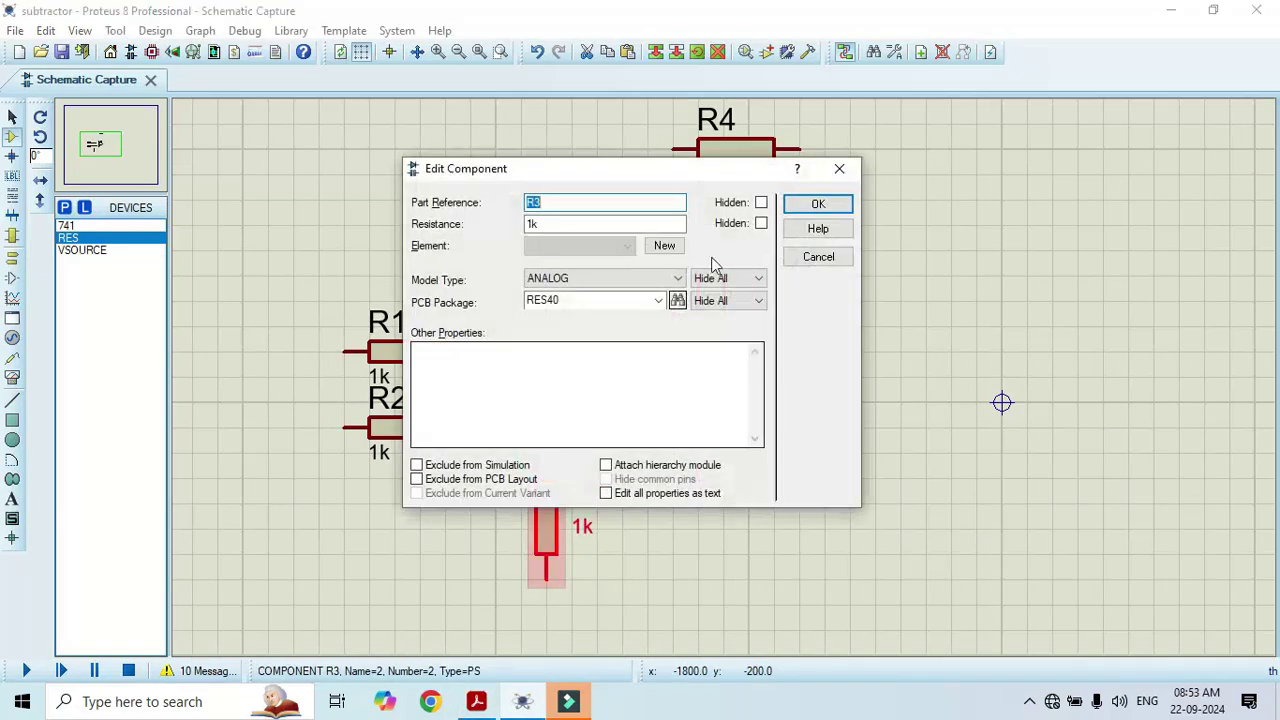
pyautogui.click(838, 170)
pyautogui.click(546, 427)
pyautogui.click(546, 456)
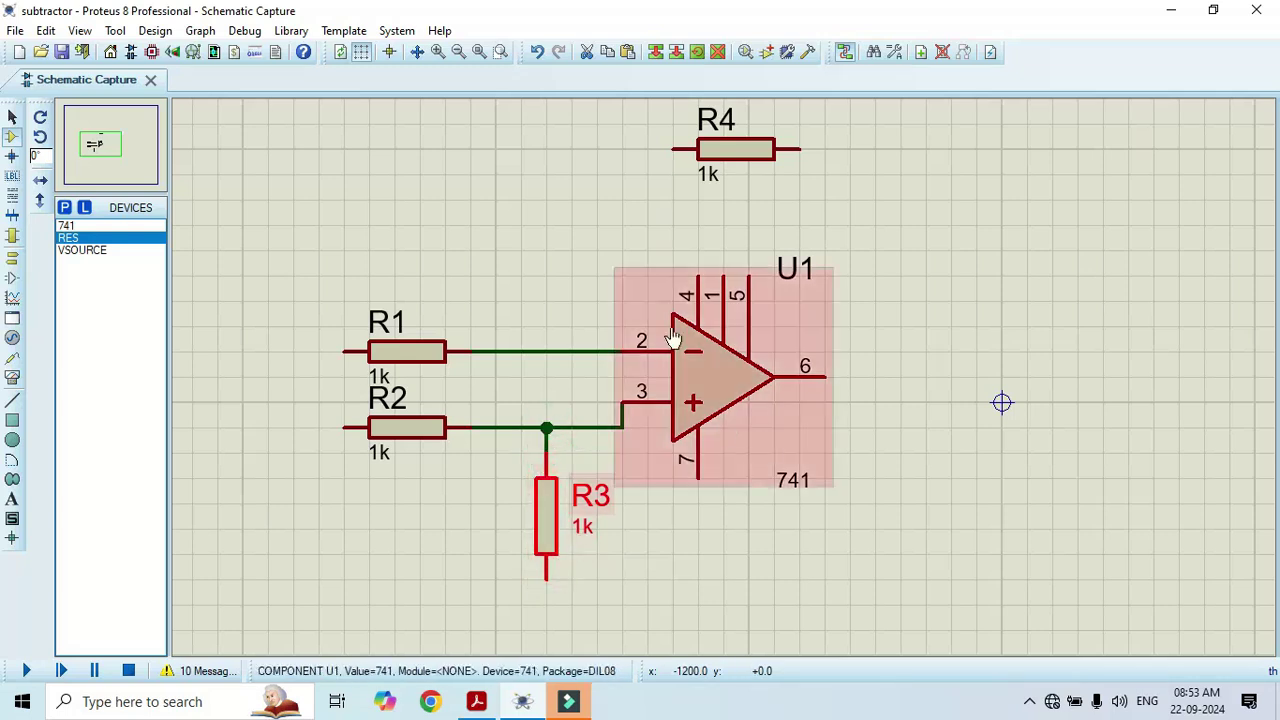
# Wire R4 as the feedback resistor between the R1–pin 2 wire and the op-amp output, pin 6.
pyautogui.click(672, 149)
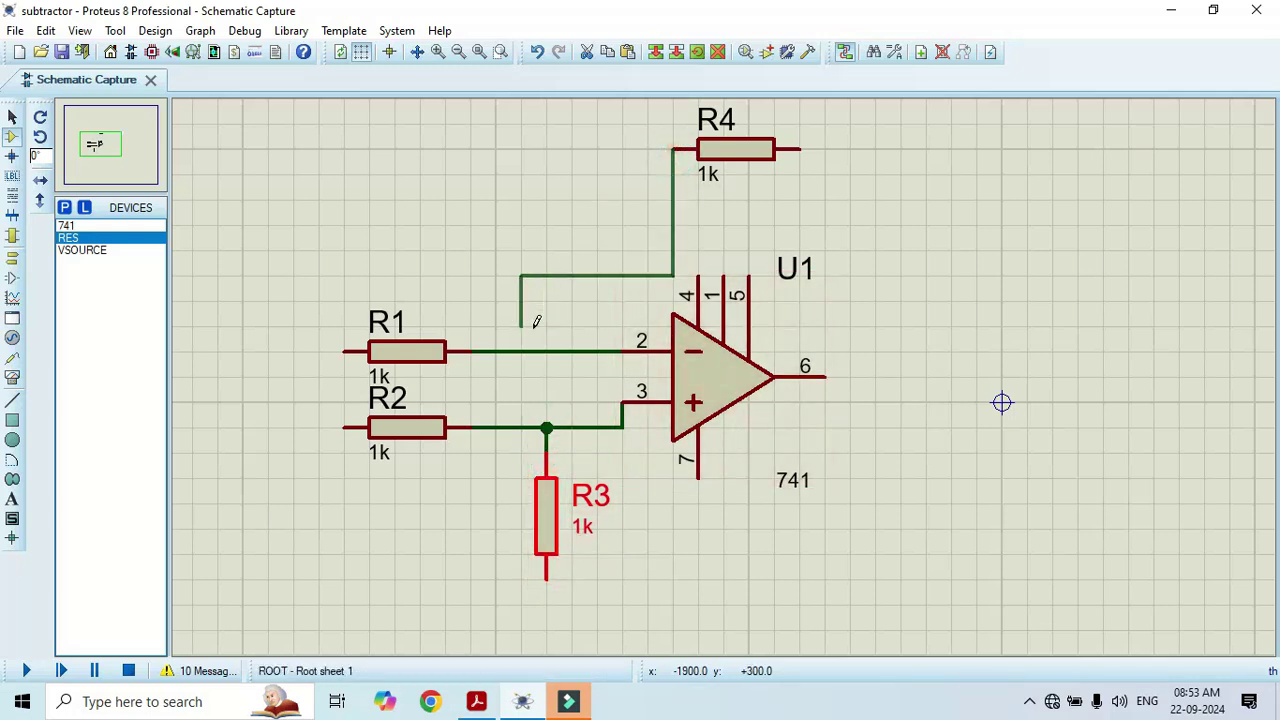
pyautogui.click(571, 149)
pyautogui.click(571, 351)
pyautogui.click(800, 149)
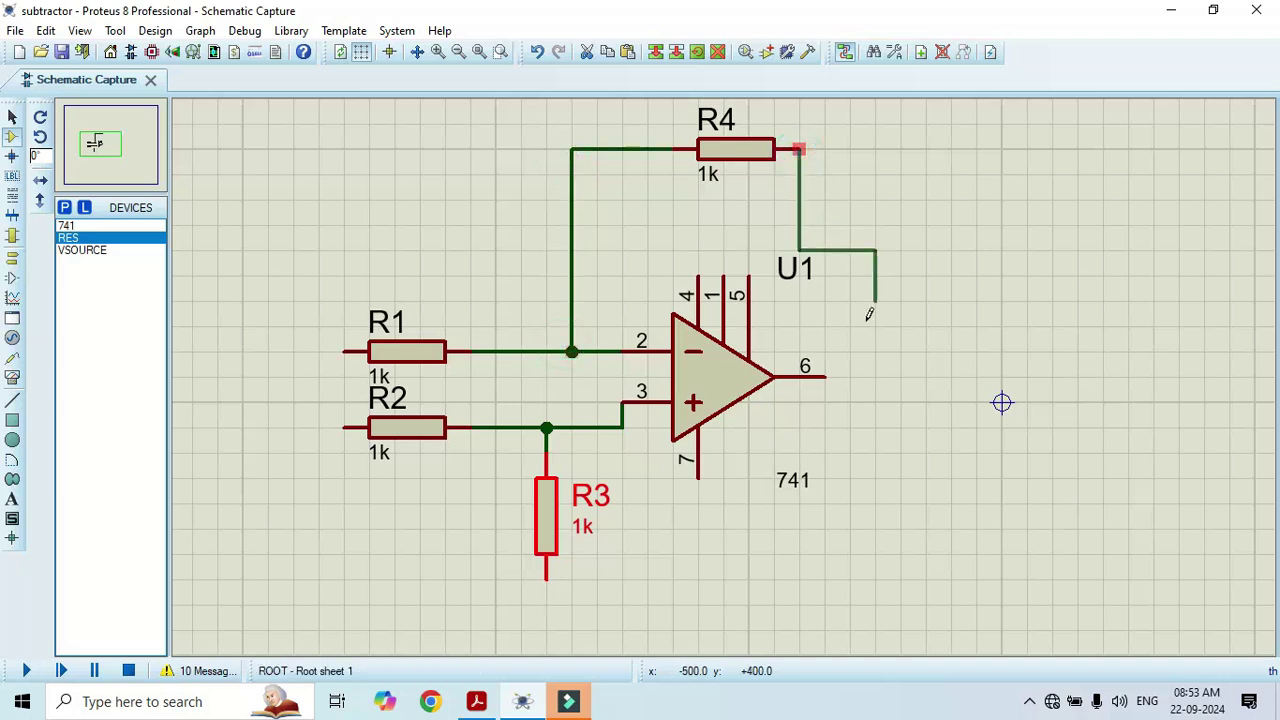
pyautogui.click(876, 149)
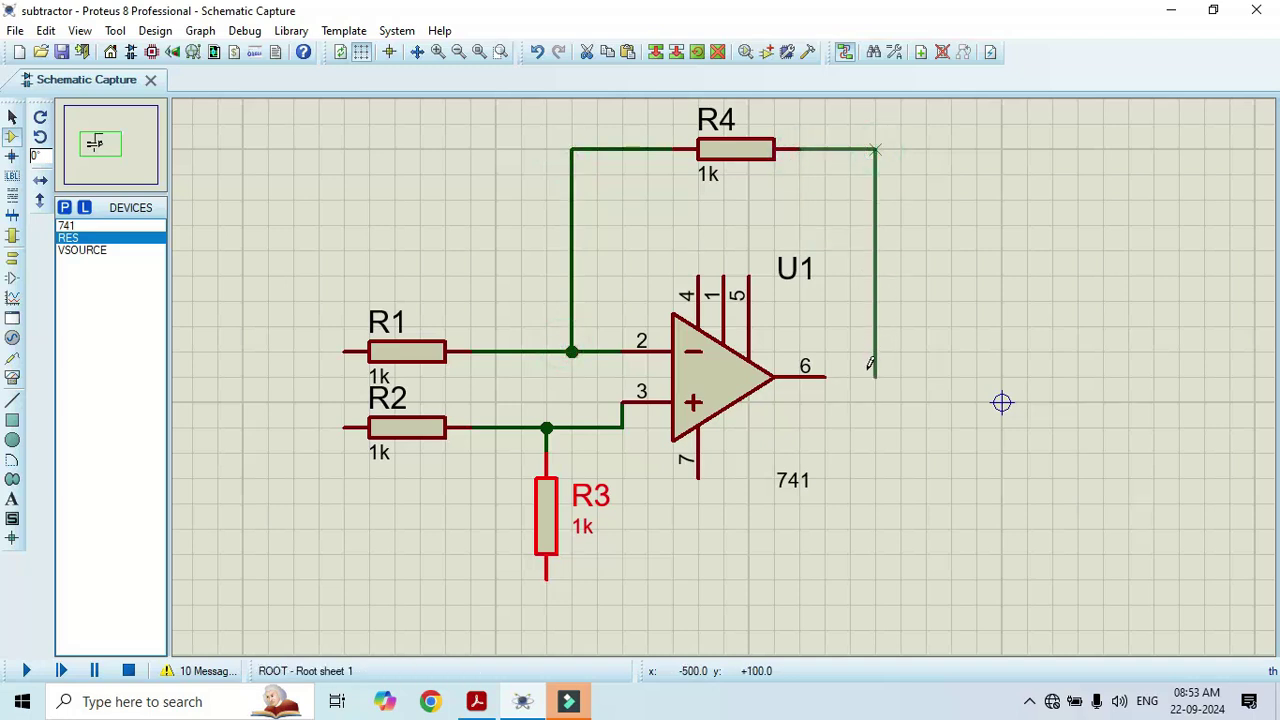
pyautogui.click(825, 377)
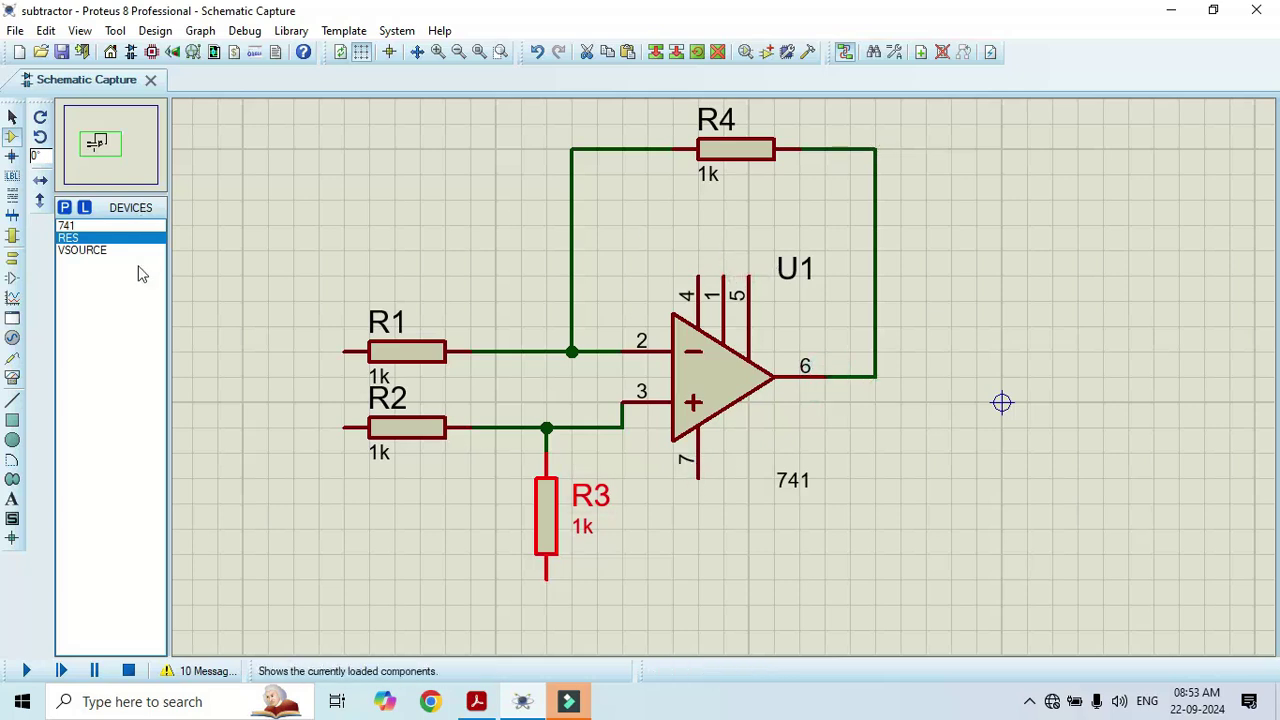
# Place POWER terminals above and below the op-amp, and Y-mirror the lower one to point downward.
pyautogui.click(20, 261)
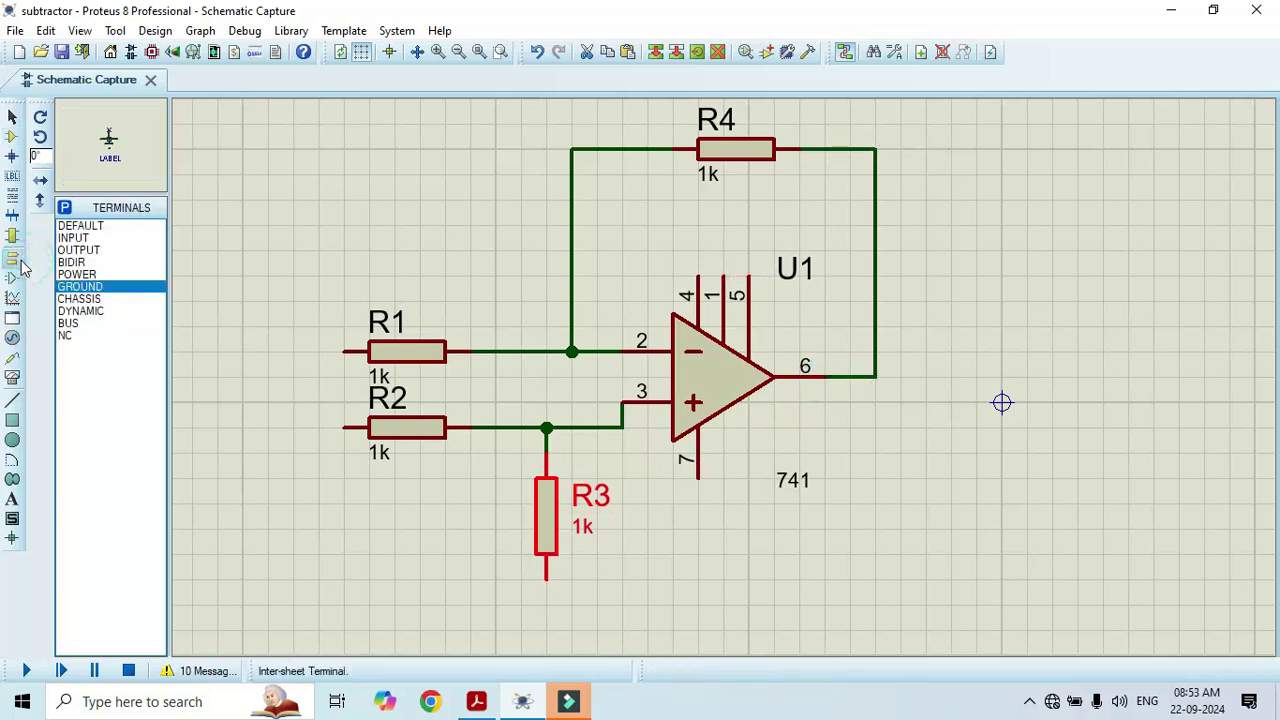
pyautogui.click(77, 274)
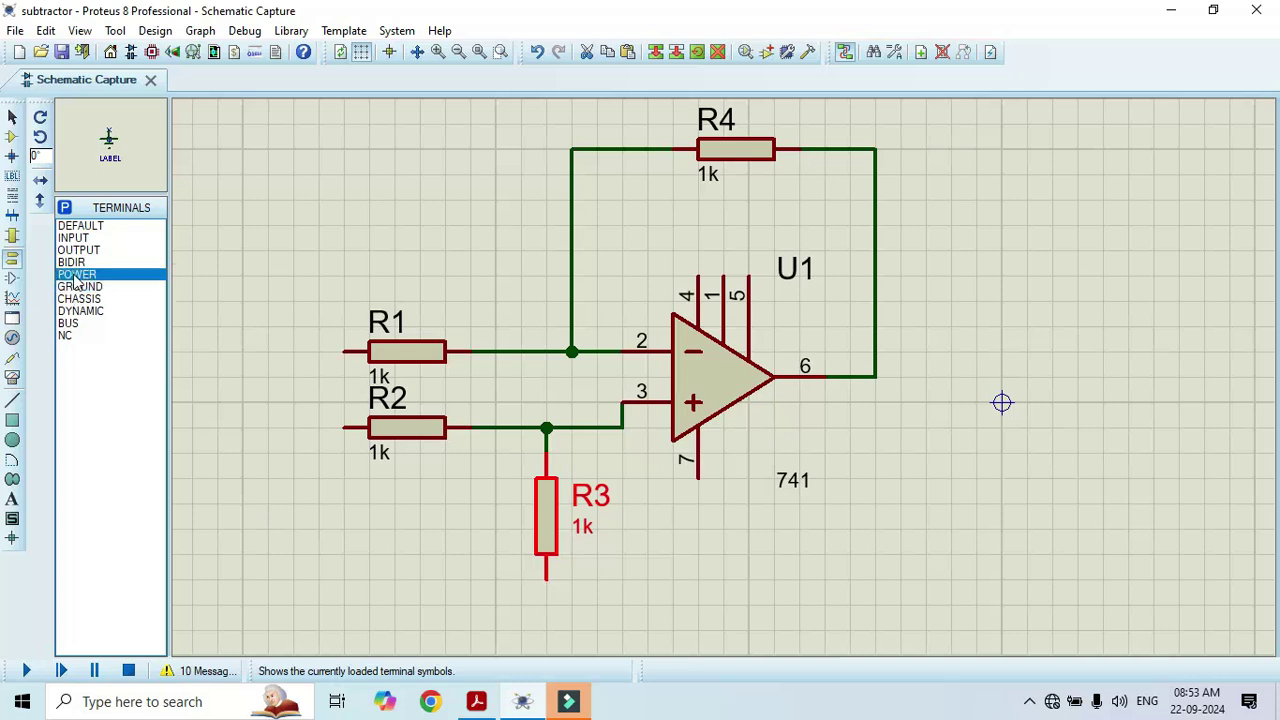
pyautogui.click(674, 205)
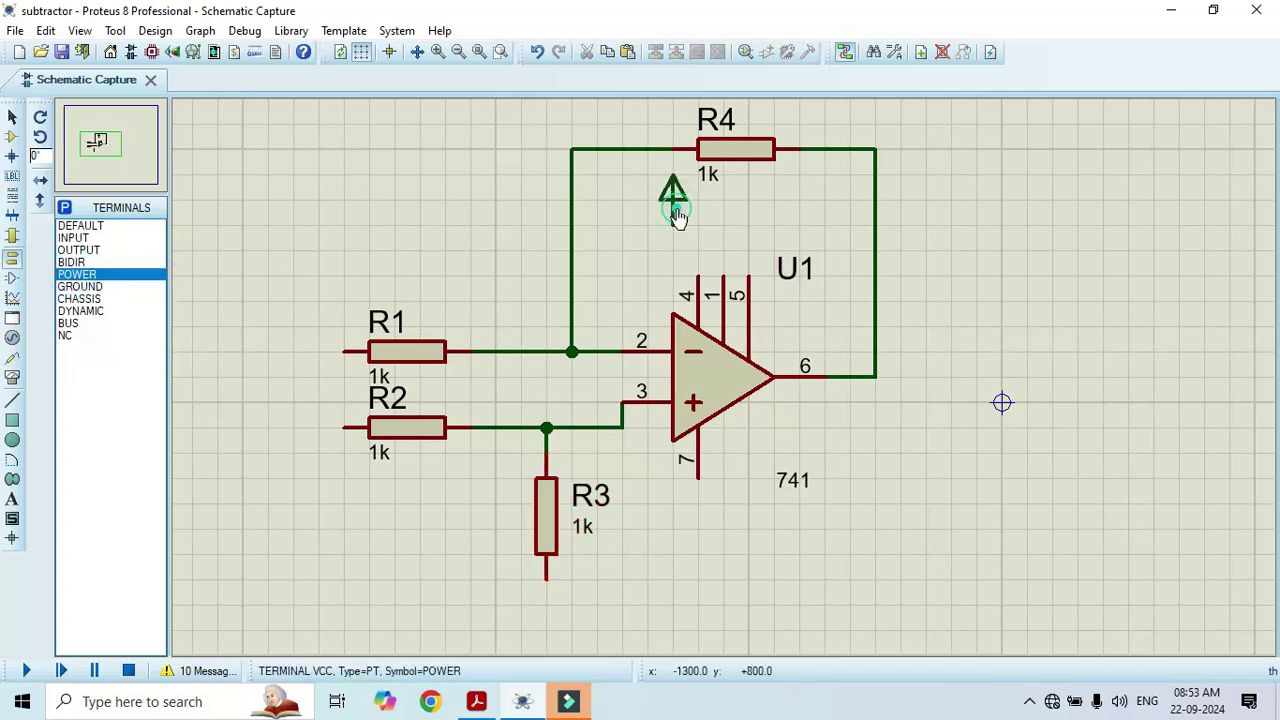
pyautogui.click(675, 558)
pyautogui.rightClick(675, 558)
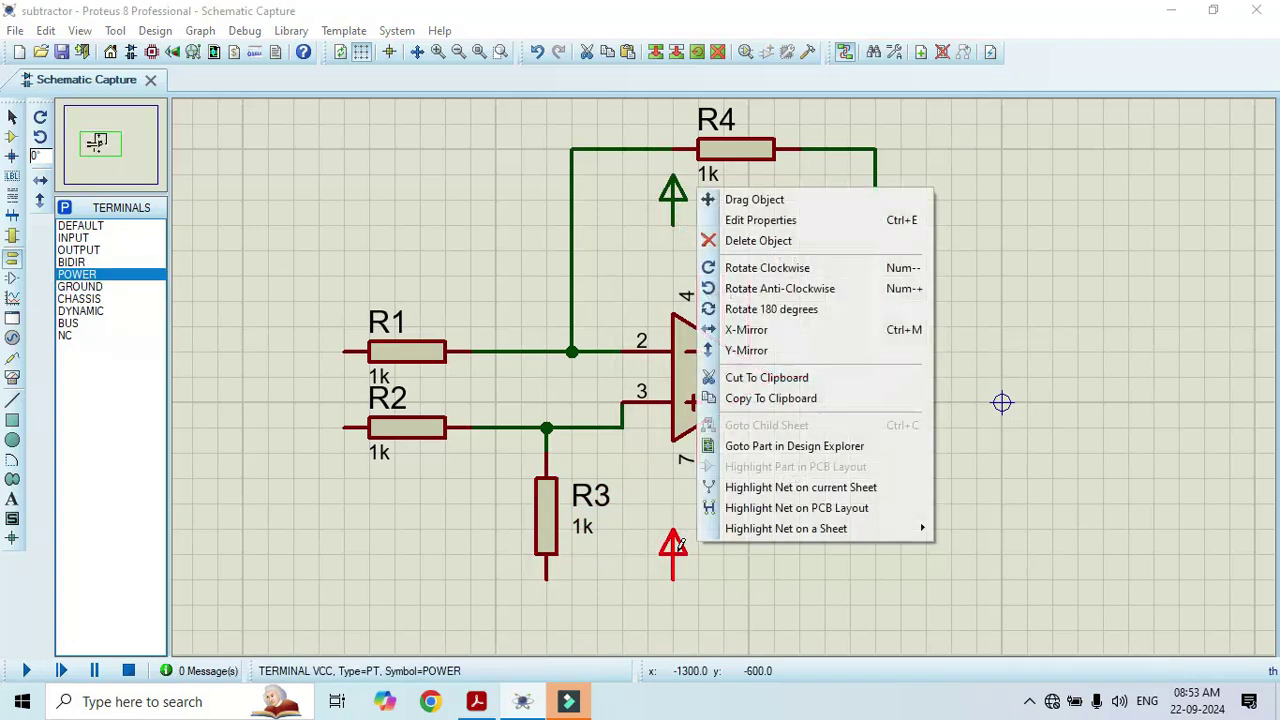
pyautogui.click(740, 349)
# Wire op-amp pin 7 to the lower power terminal and pin 4 to the upper power terminal.
pyautogui.click(700, 480)
pyautogui.click(673, 530)
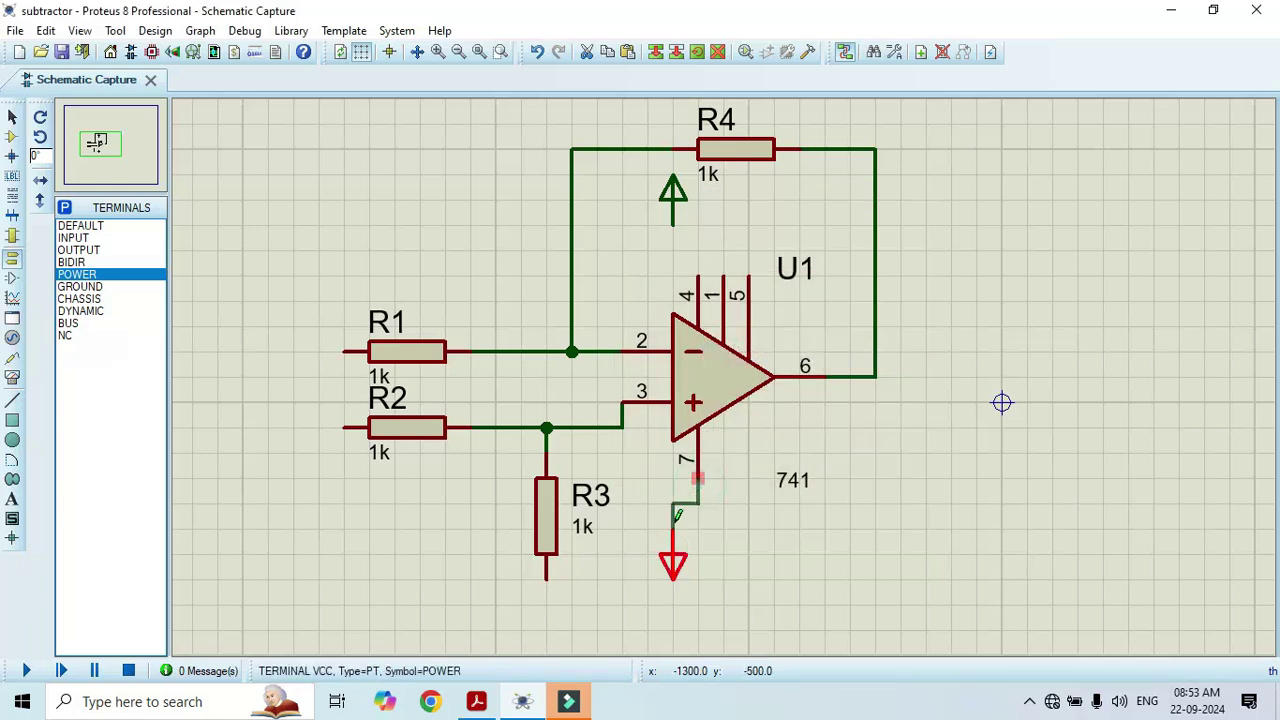
pyautogui.click(697, 275)
pyautogui.click(673, 193)
# Label the upper power terminal -12 and the lower power terminal +12.
pyautogui.doubleClick(673, 190)
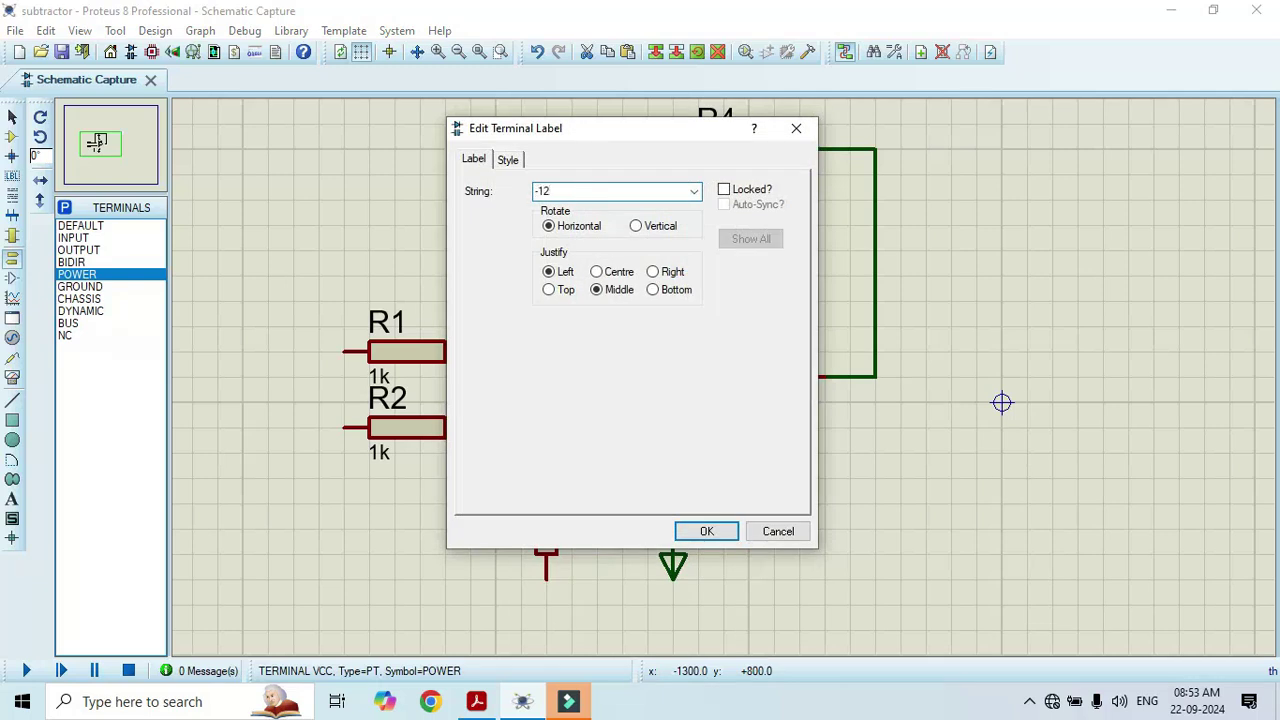
pyautogui.click(695, 531)
pyautogui.doubleClick(676, 563)
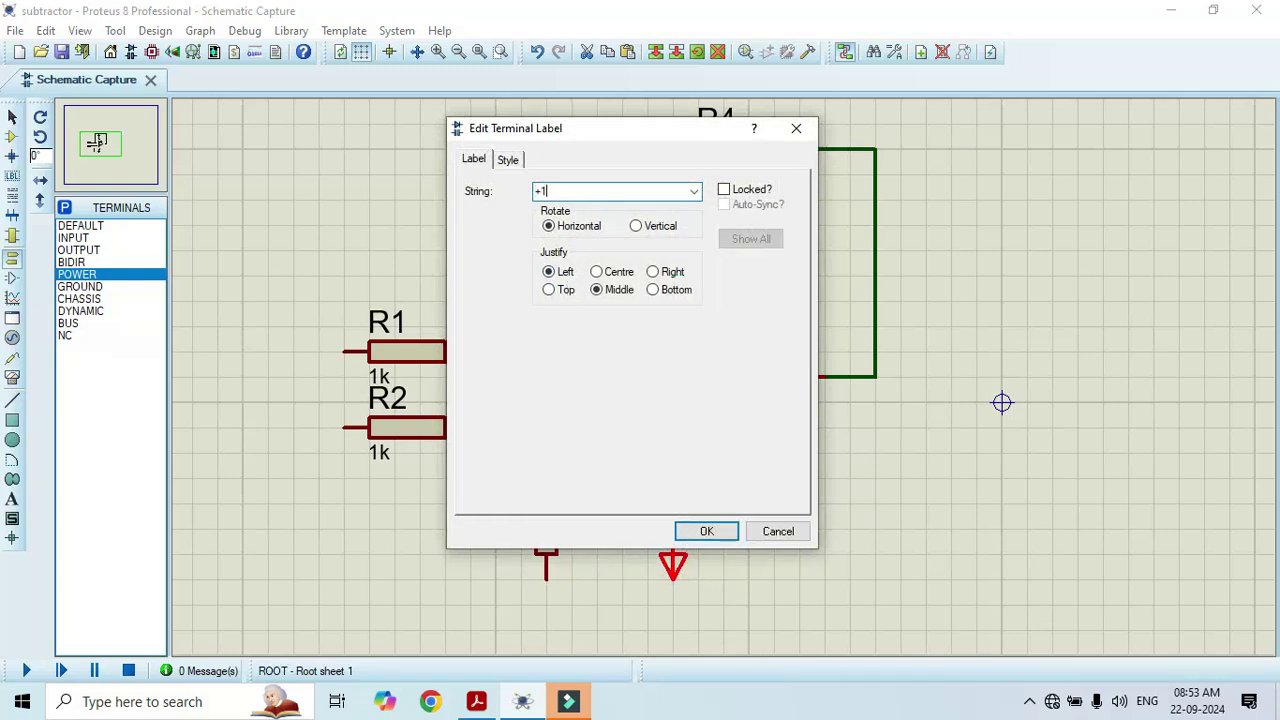
pyautogui.click(706, 531)
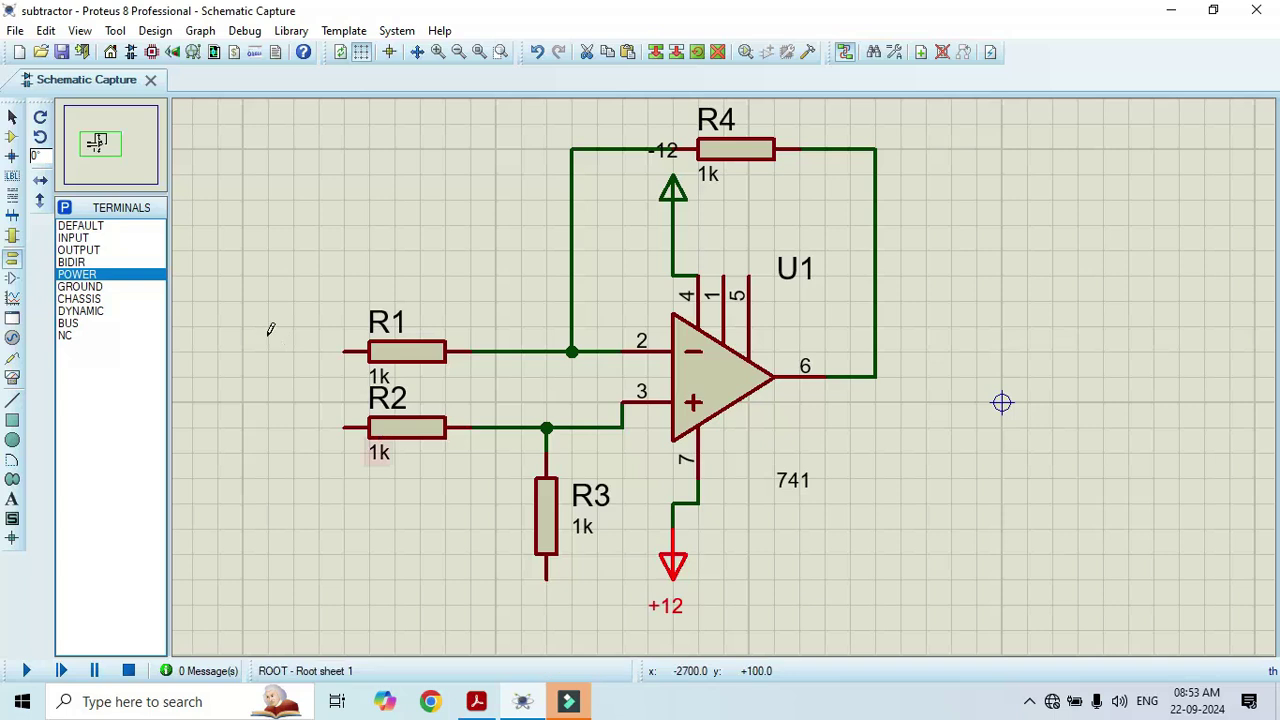
# Place a GROUND terminal just below and to the left of R3.
pyautogui.click(89, 286)
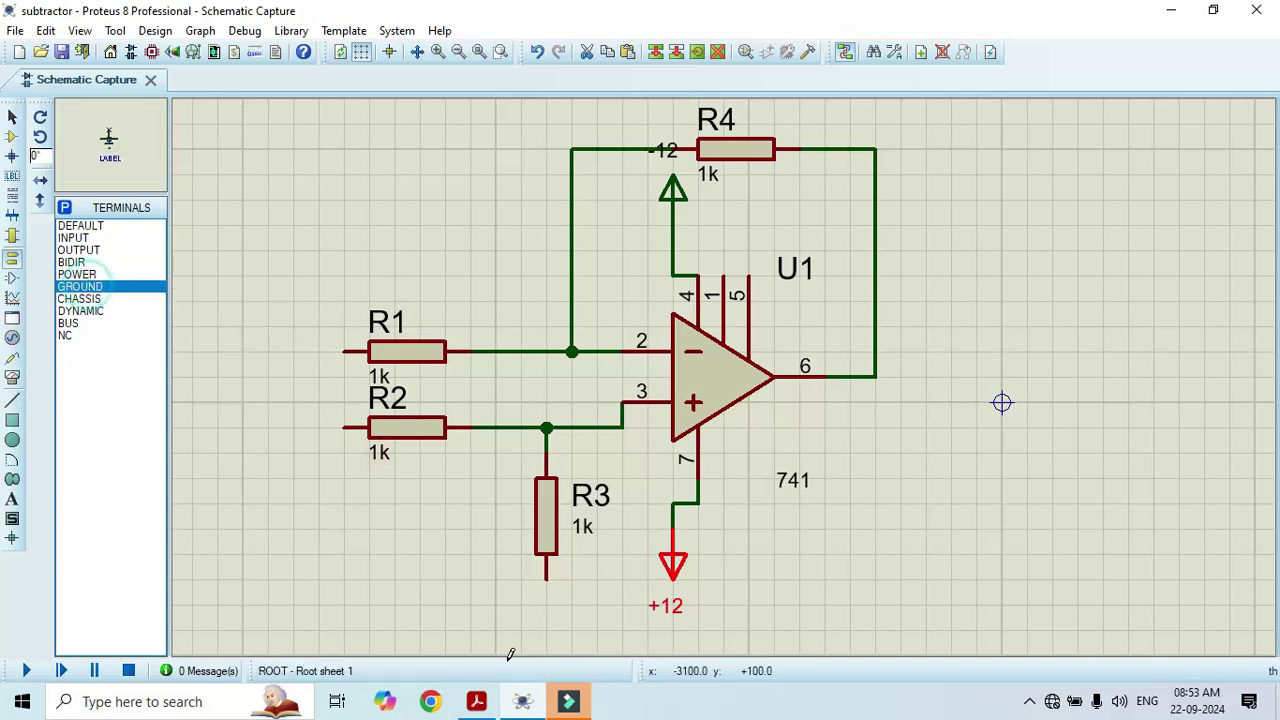
pyautogui.click(470, 605)
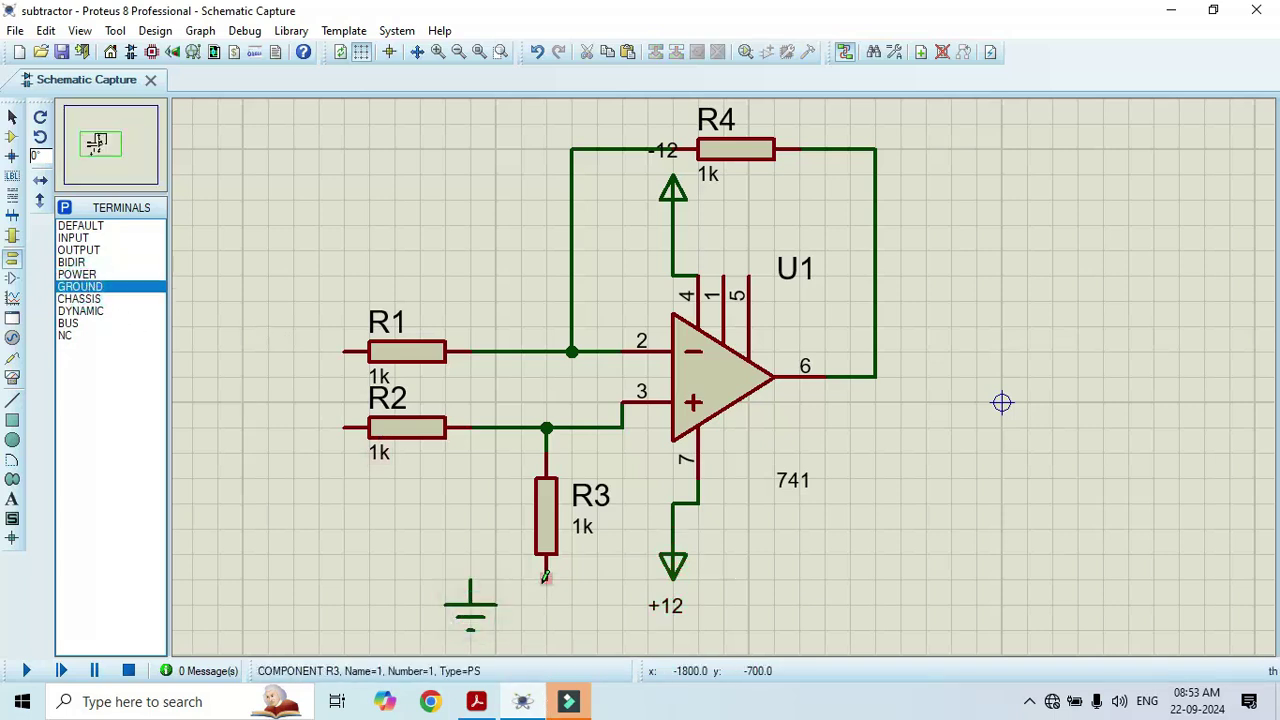
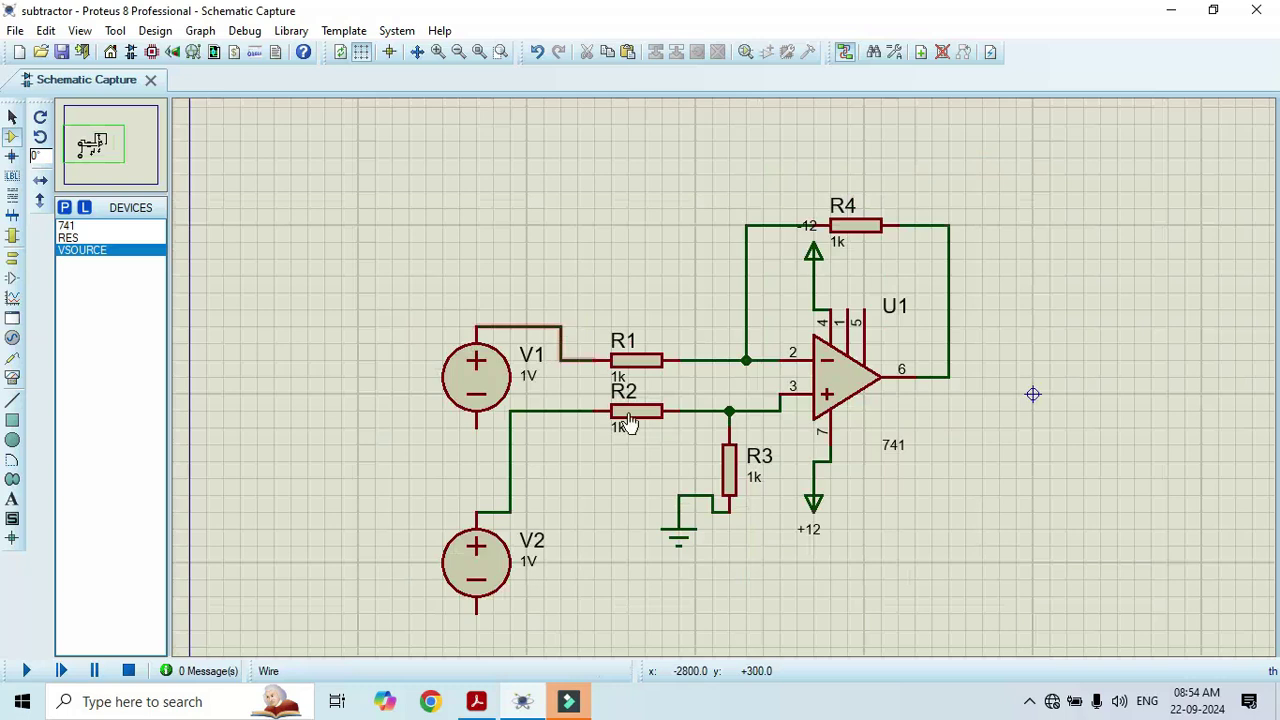
# Place a GROUND terminal to the lower left of source V1 and wire it to V1's negative pin.
pyautogui.click(685, 540)
pyautogui.rightClick(686, 538)
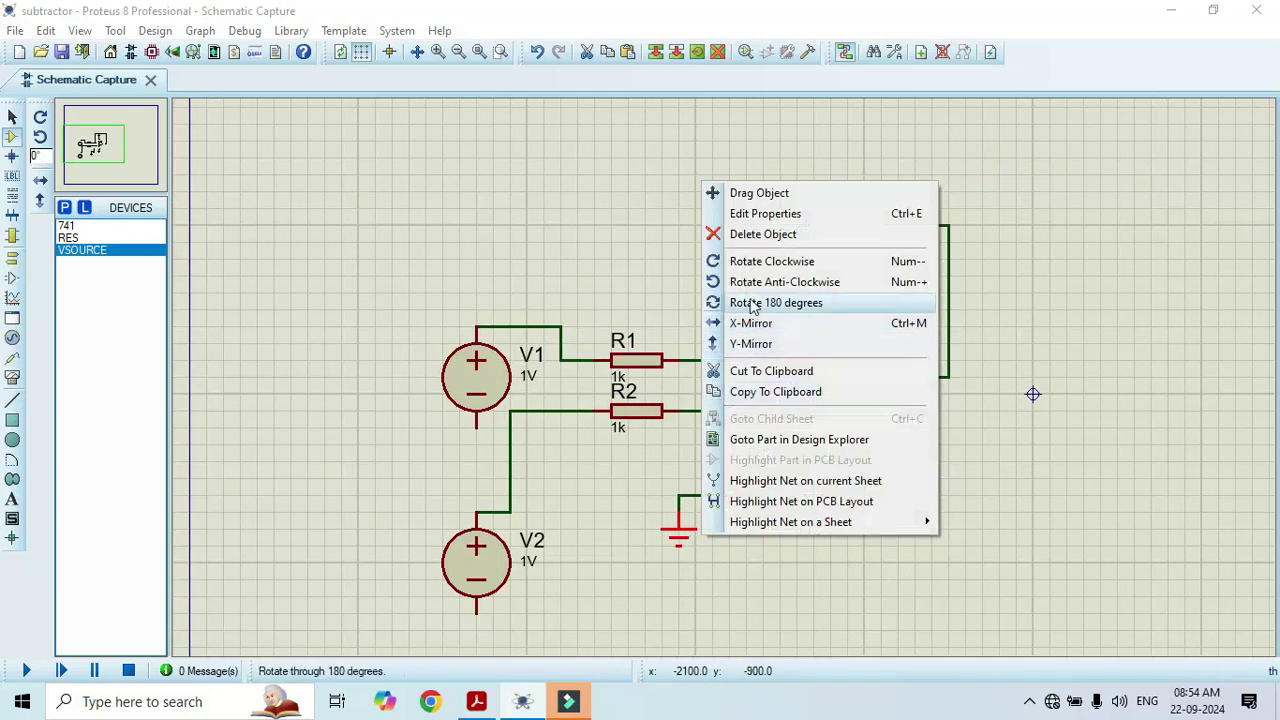
pyautogui.click(12, 257)
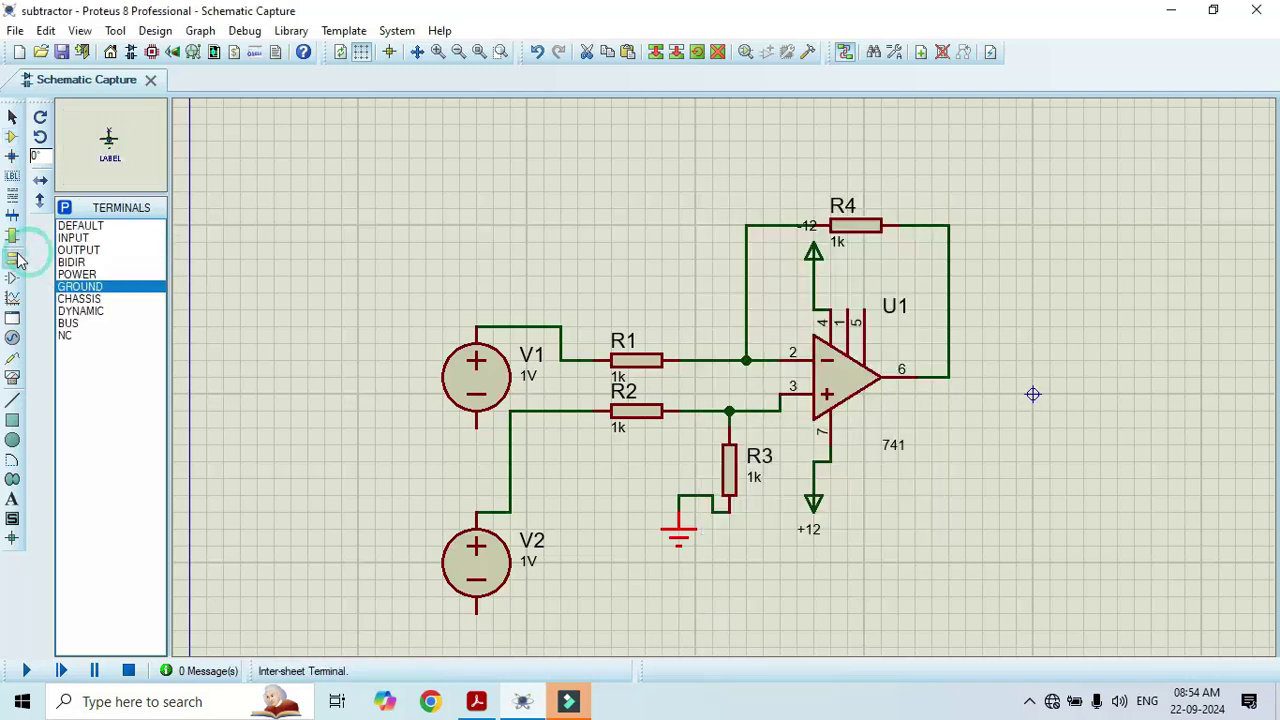
pyautogui.click(82, 289)
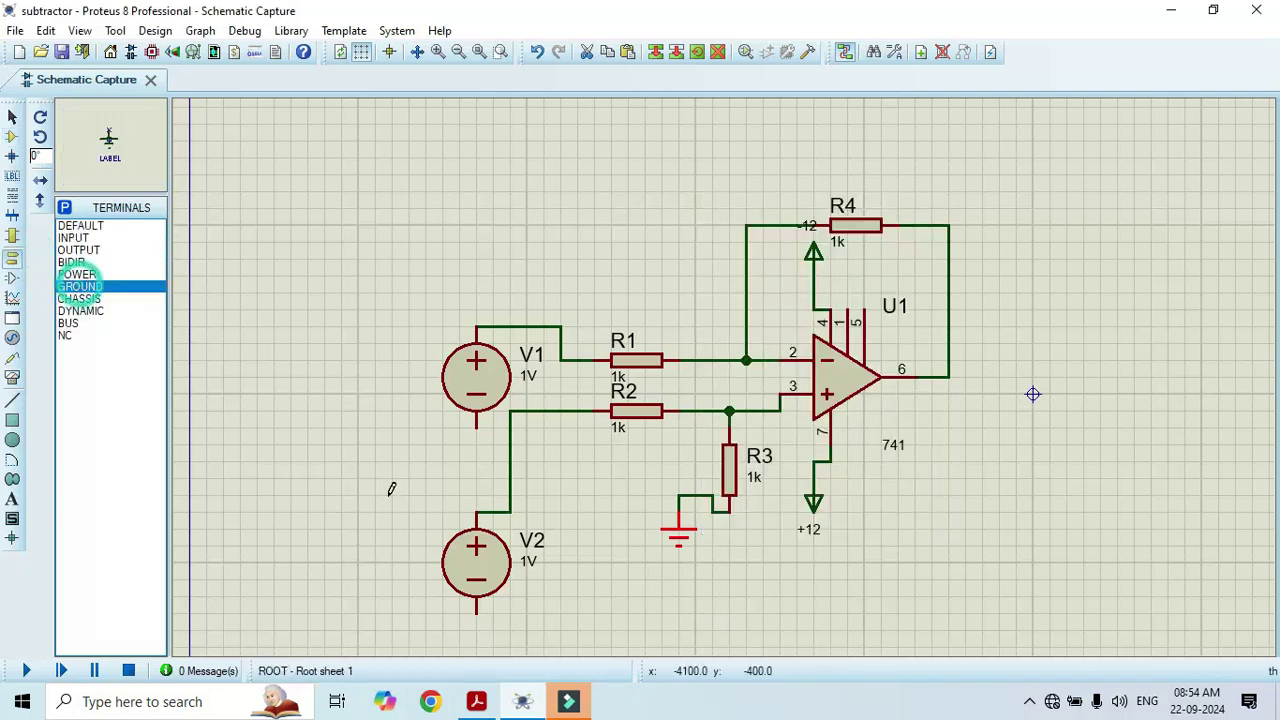
pyautogui.click(338, 455)
pyautogui.click(477, 428)
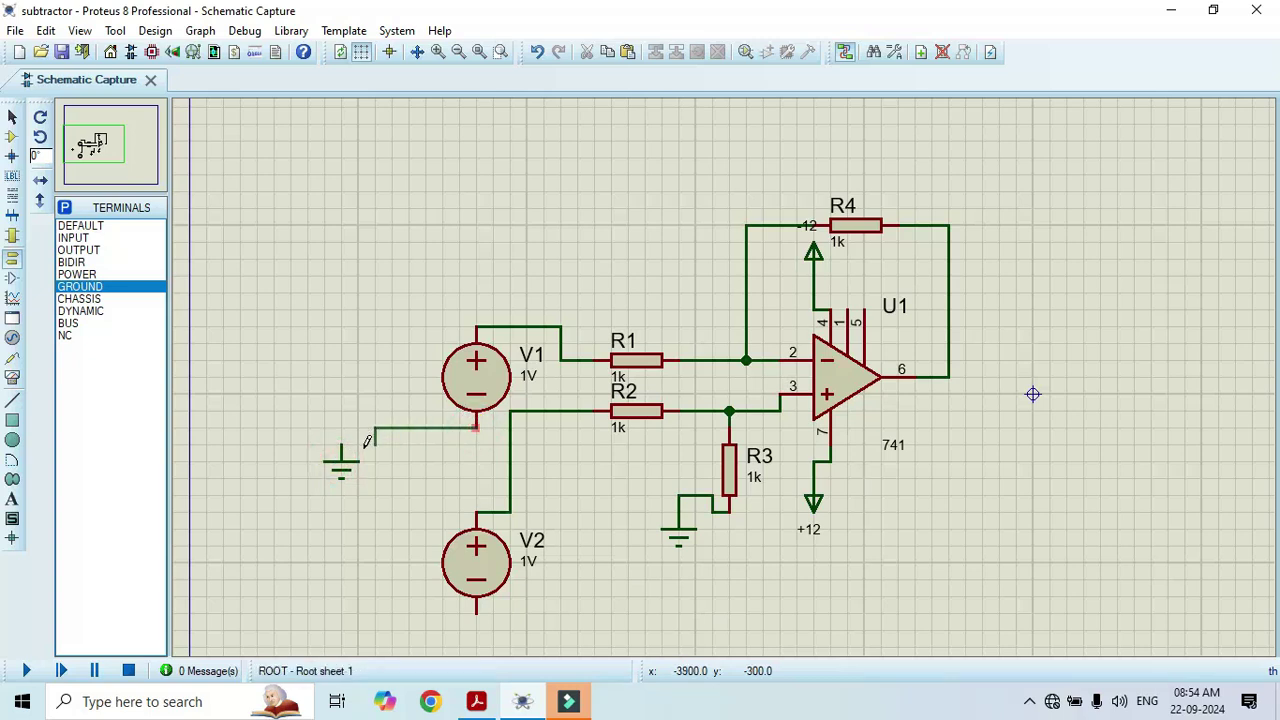
pyautogui.click(348, 445)
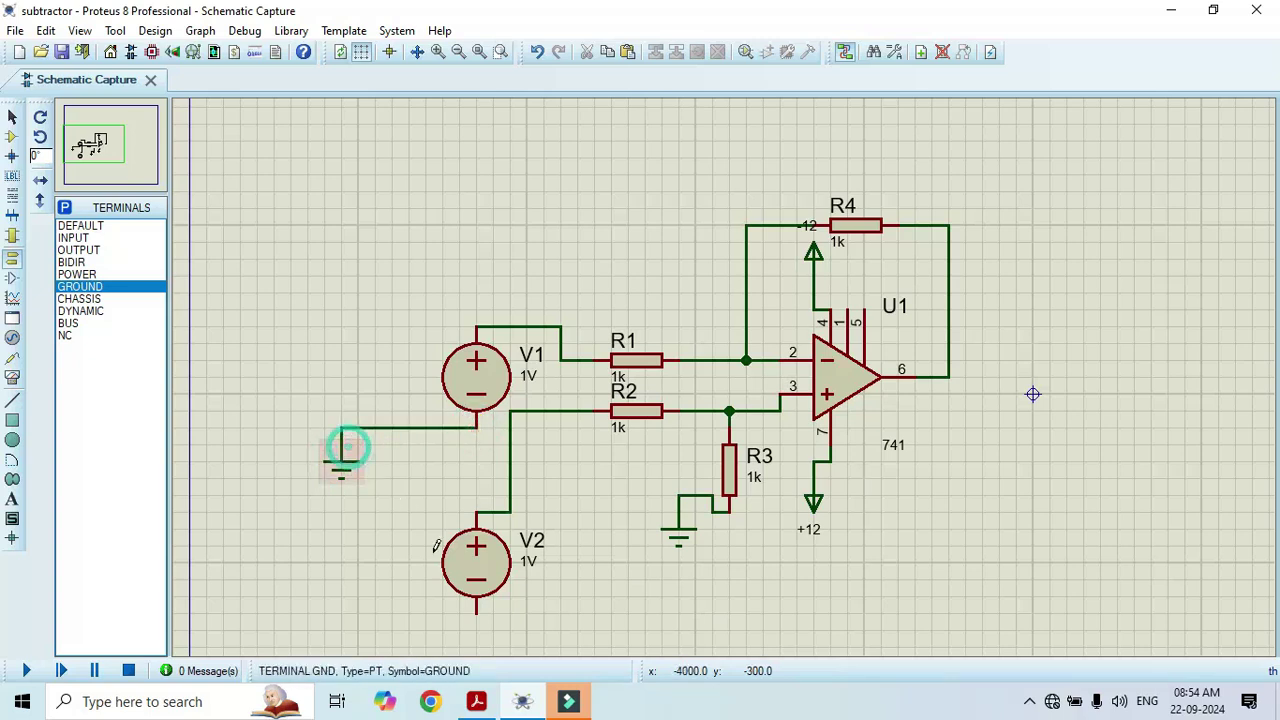
# Place another GROUND terminal to the lower left of source V2 and wire it to V2's negative pin.
pyautogui.rightClick(321, 627)
pyautogui.click(75, 293)
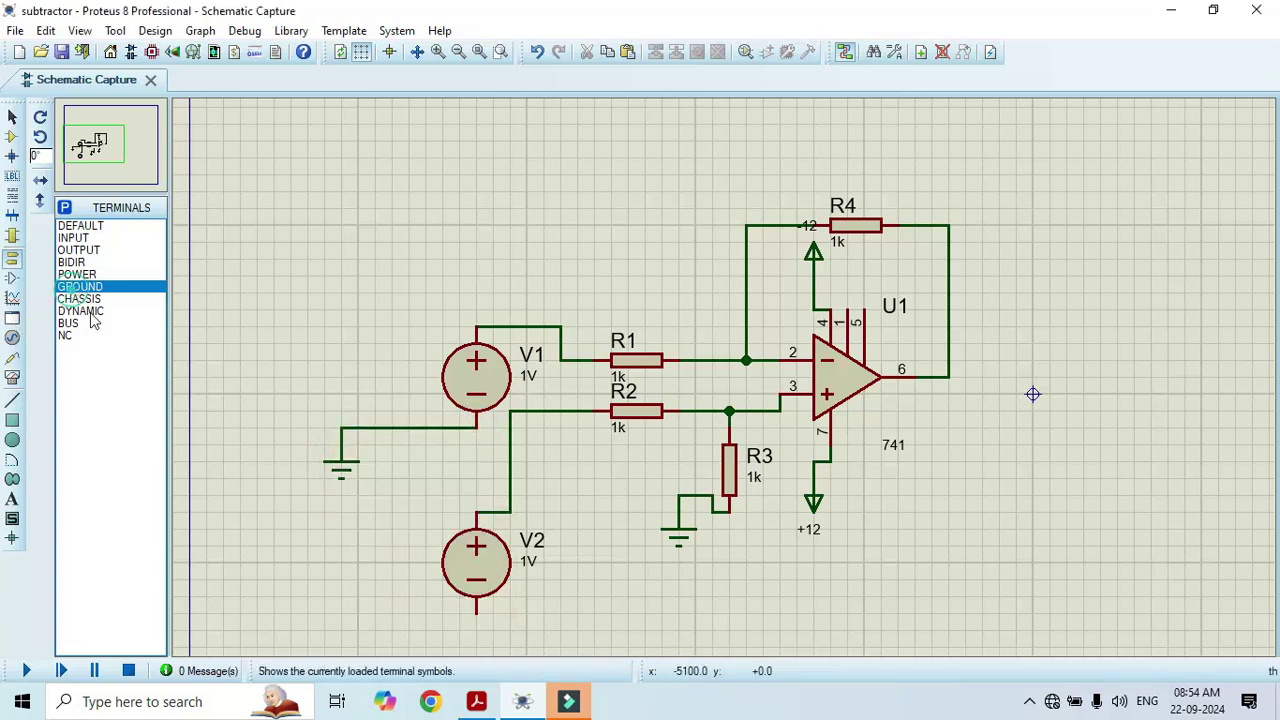
pyautogui.click(342, 612)
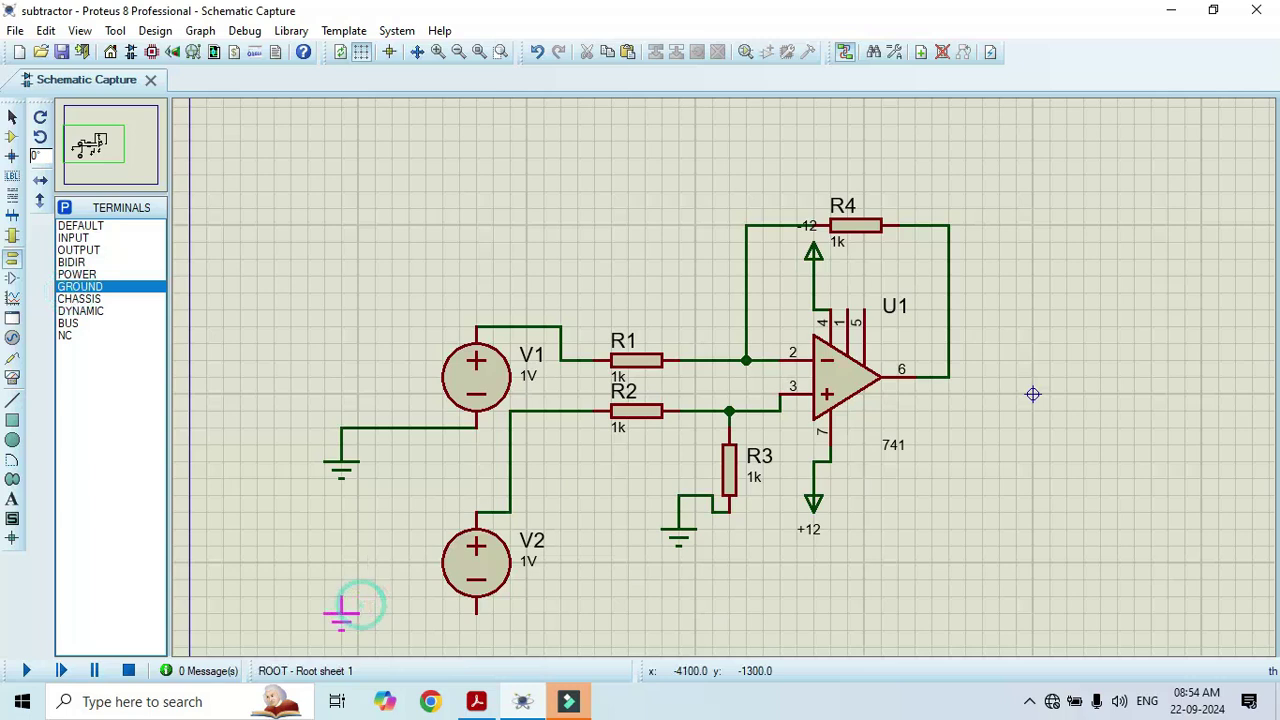
pyautogui.click(475, 611)
pyautogui.click(343, 604)
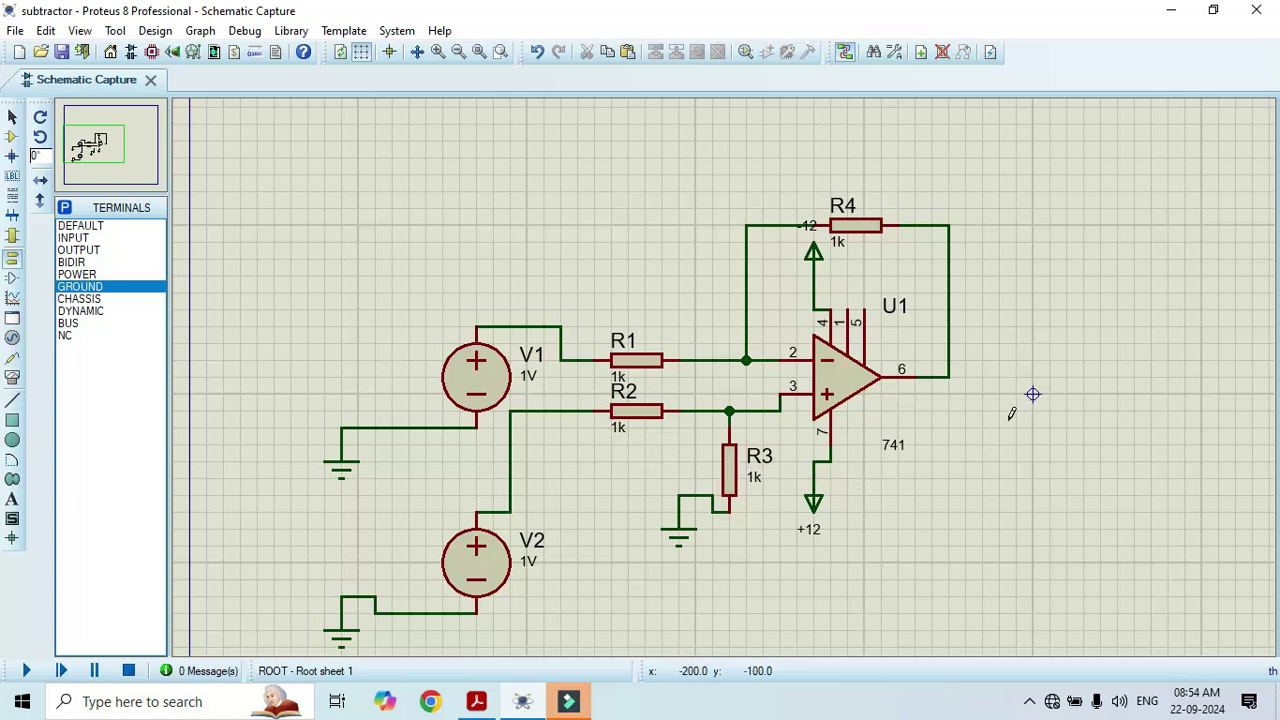
# Place a DC VOLTMETER to the right of the op-amp and wire its positive pin to the output node.
pyautogui.click(12, 378)
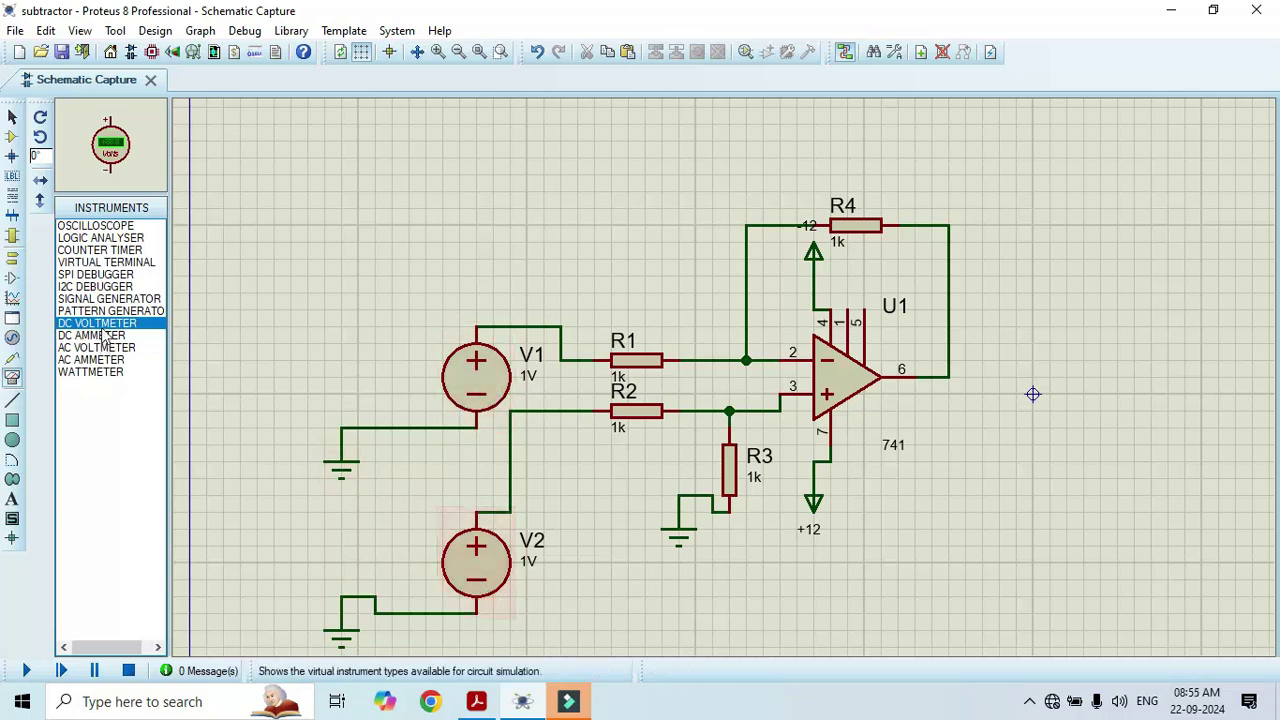
pyautogui.click(1037, 429)
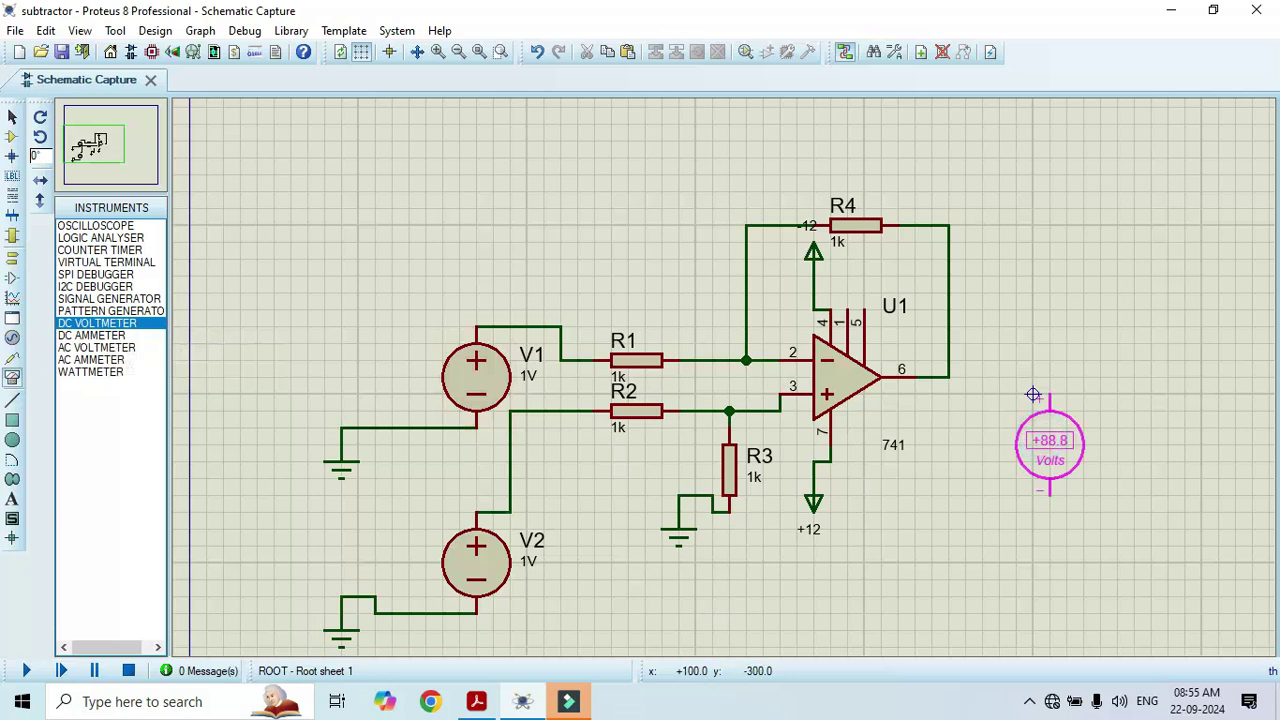
pyautogui.click(1050, 428)
pyautogui.click(1049, 395)
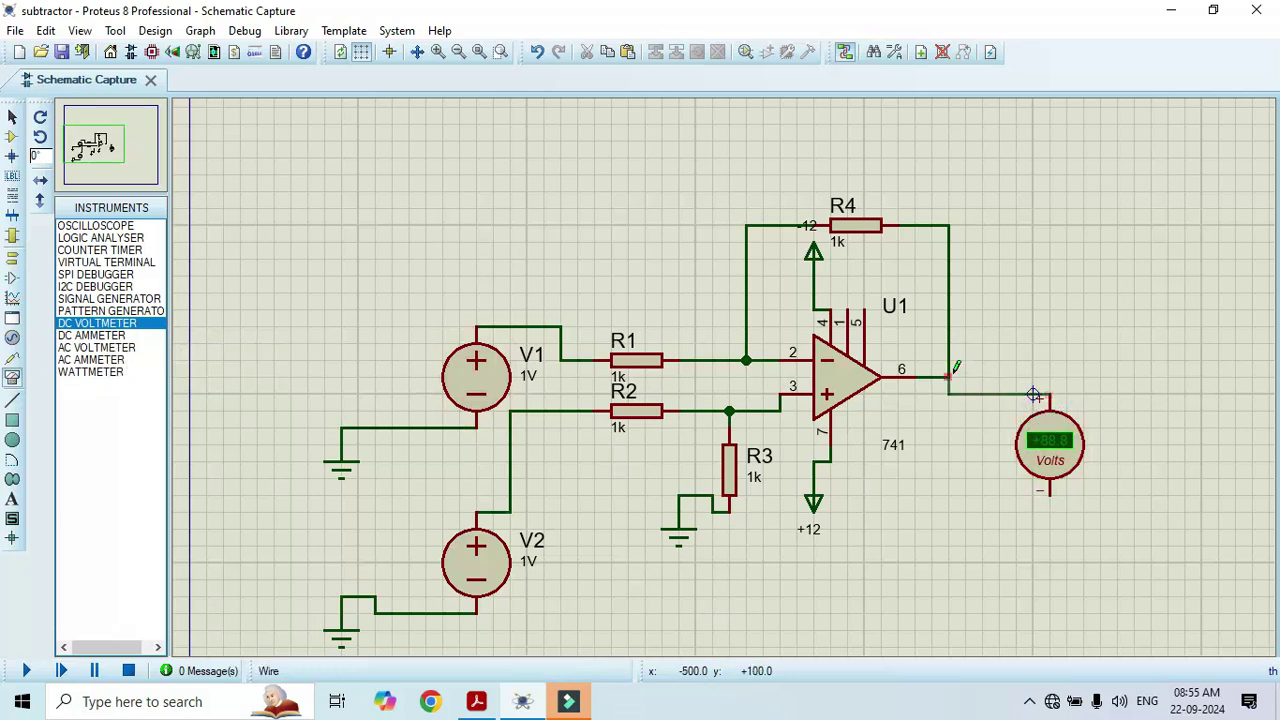
pyautogui.click(948, 377)
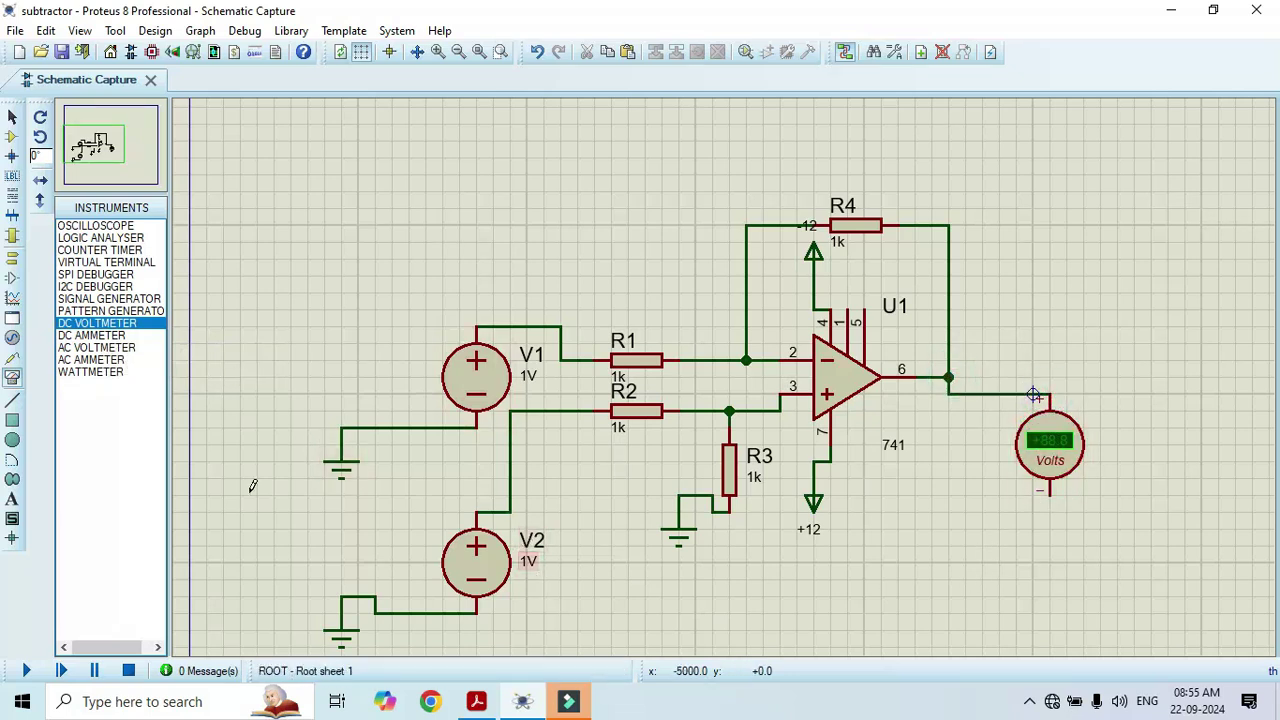
# Place a GROUND terminal to the lower left of the DC voltmeter and wire it to the voltmeter's negative pin.
pyautogui.click(12, 257)
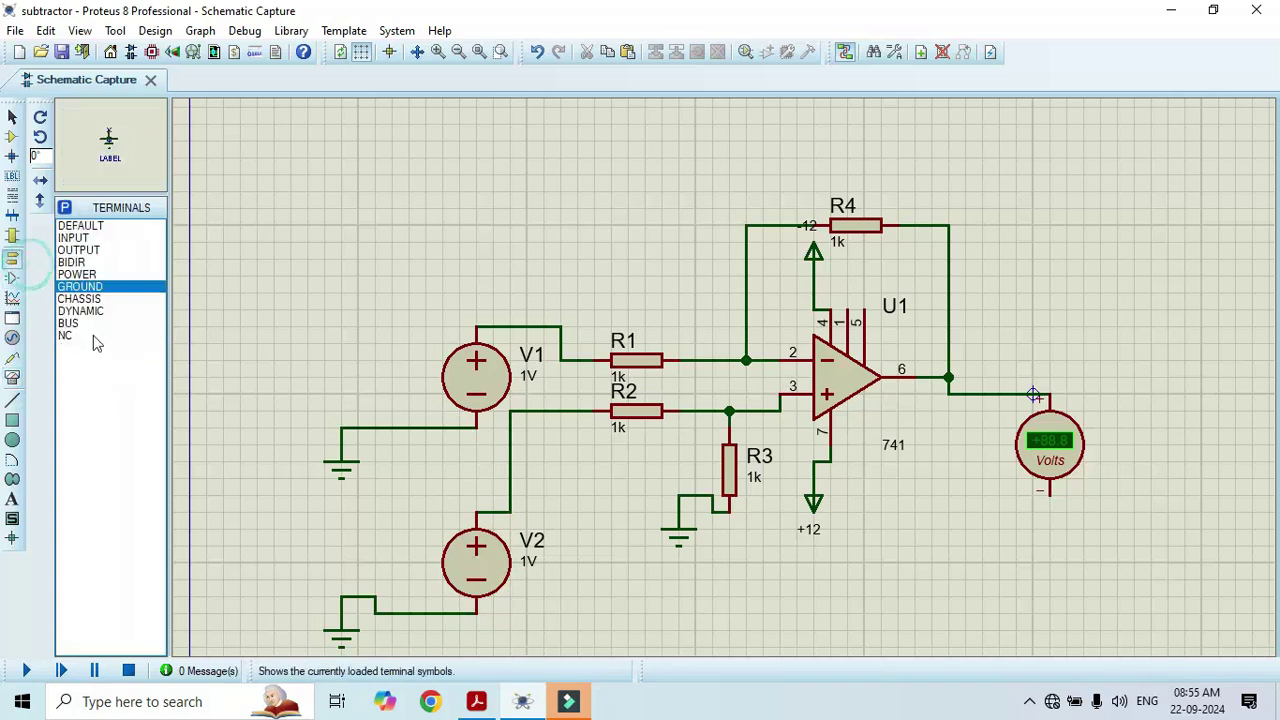
pyautogui.click(1016, 566)
pyautogui.click(1047, 490)
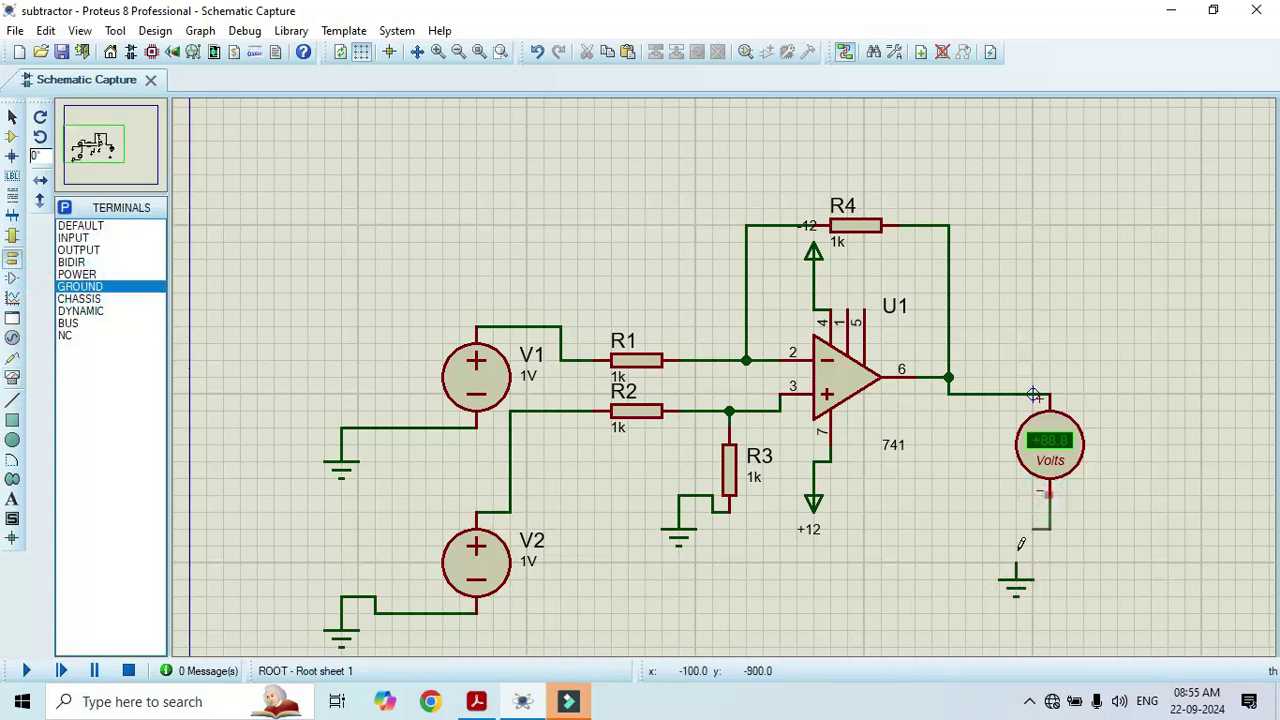
pyautogui.click(1015, 560)
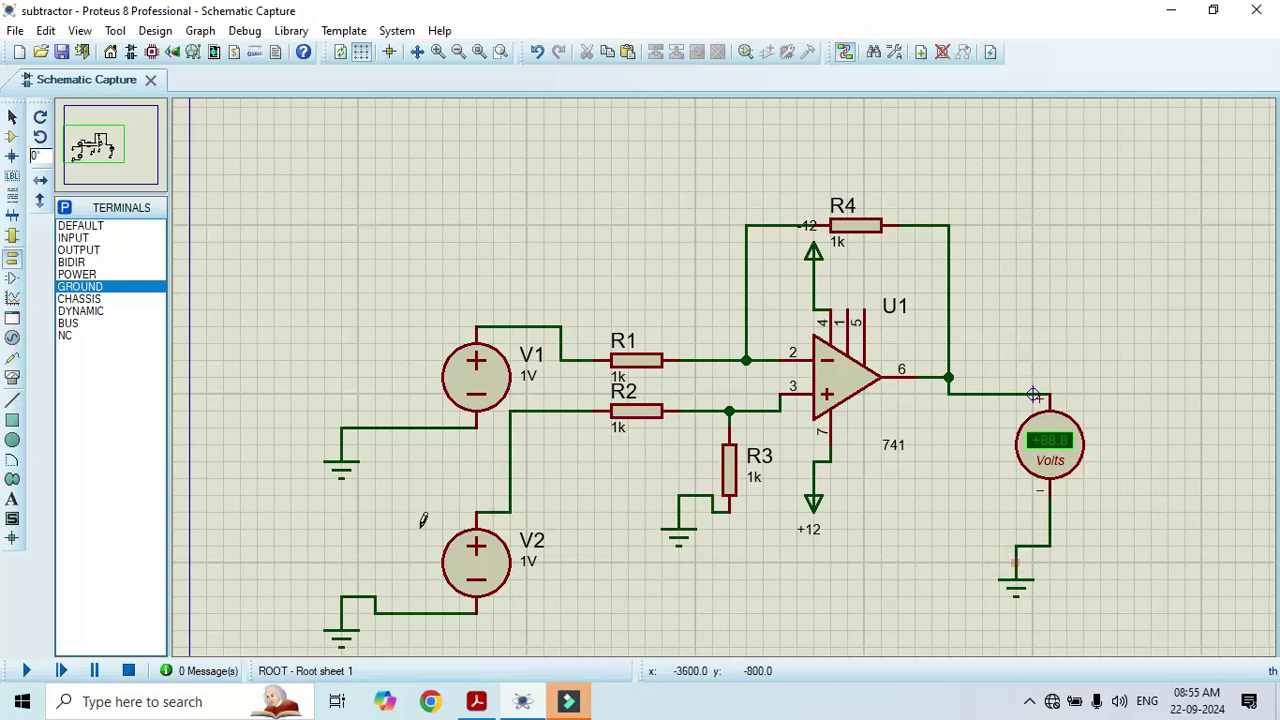
# Run the simulation to check the output voltage on the DC voltmeter, and stop it.
pyautogui.click(22, 674)
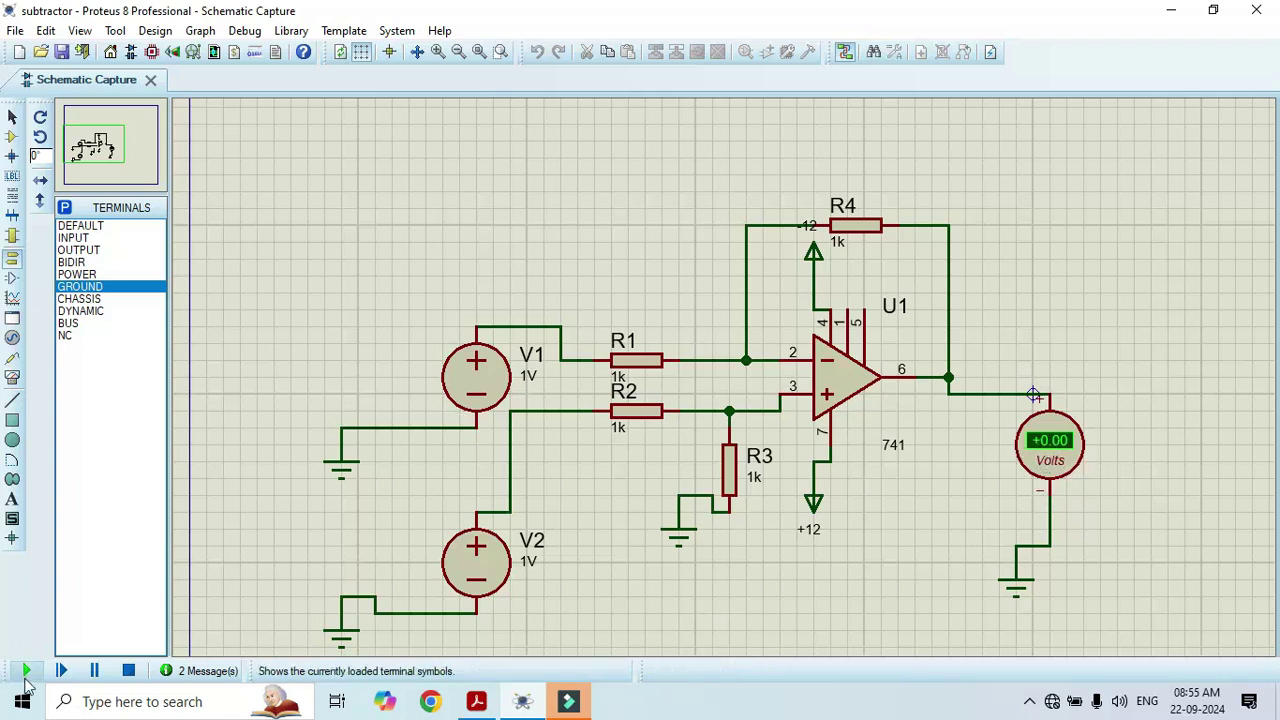
pyautogui.click(128, 671)
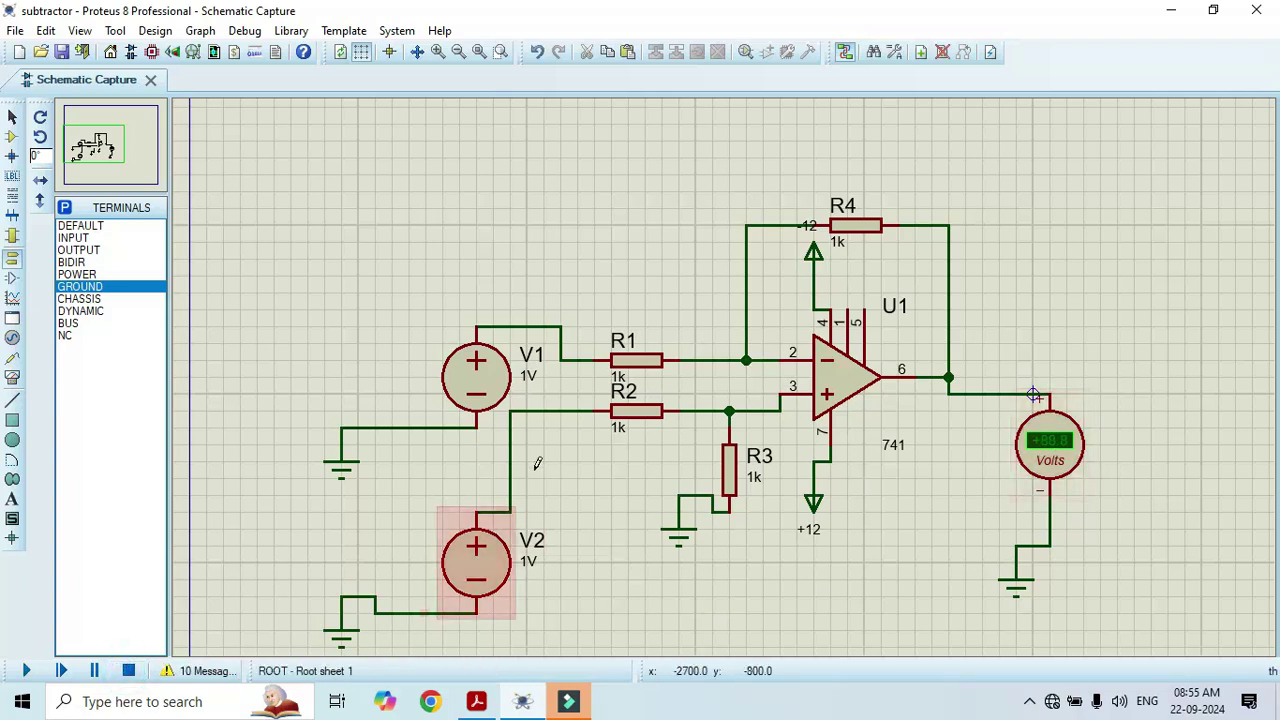
# Set the value of source V2 to 5V and run the simulation again.
pyautogui.doubleClick(532, 570)
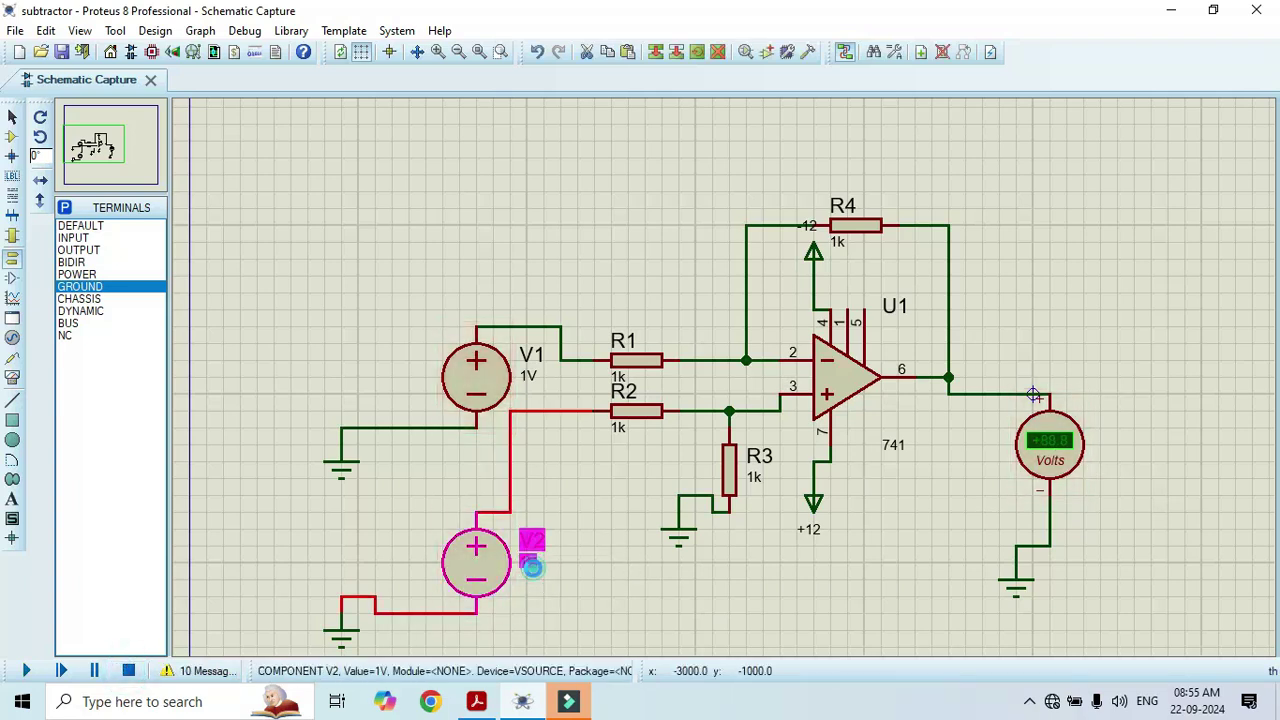
pyautogui.click(541, 190)
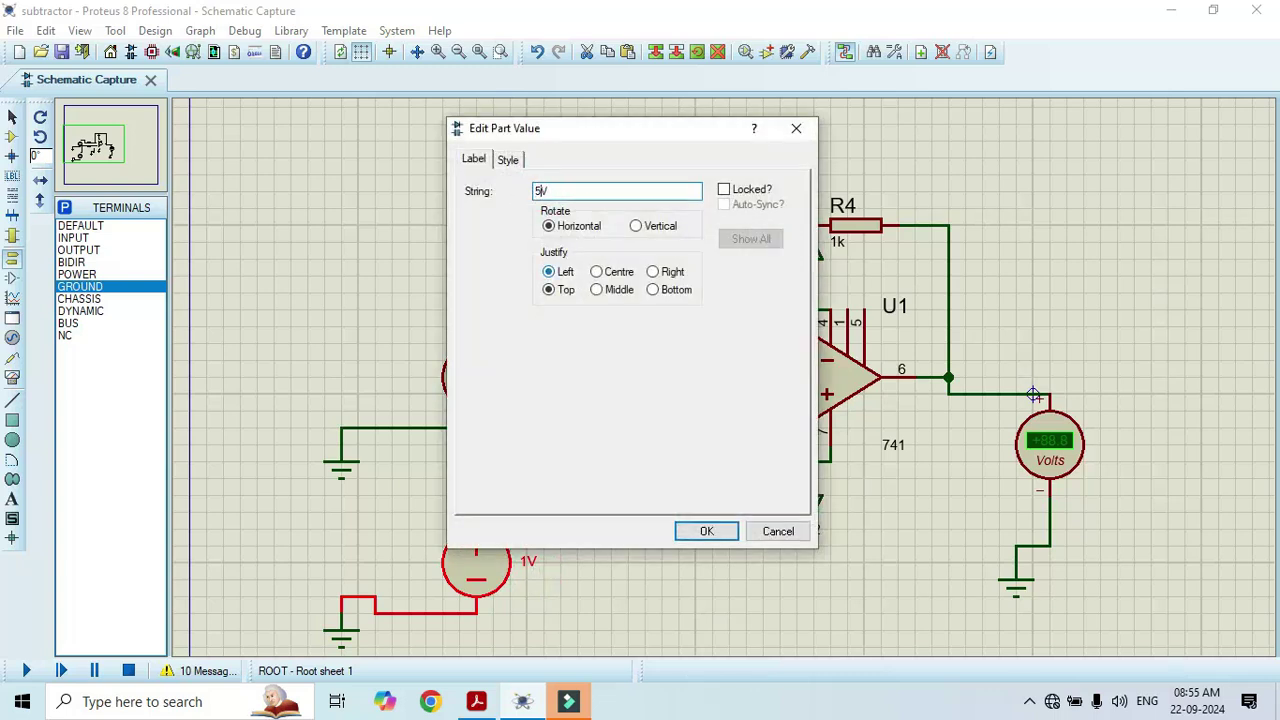
pyautogui.click(705, 530)
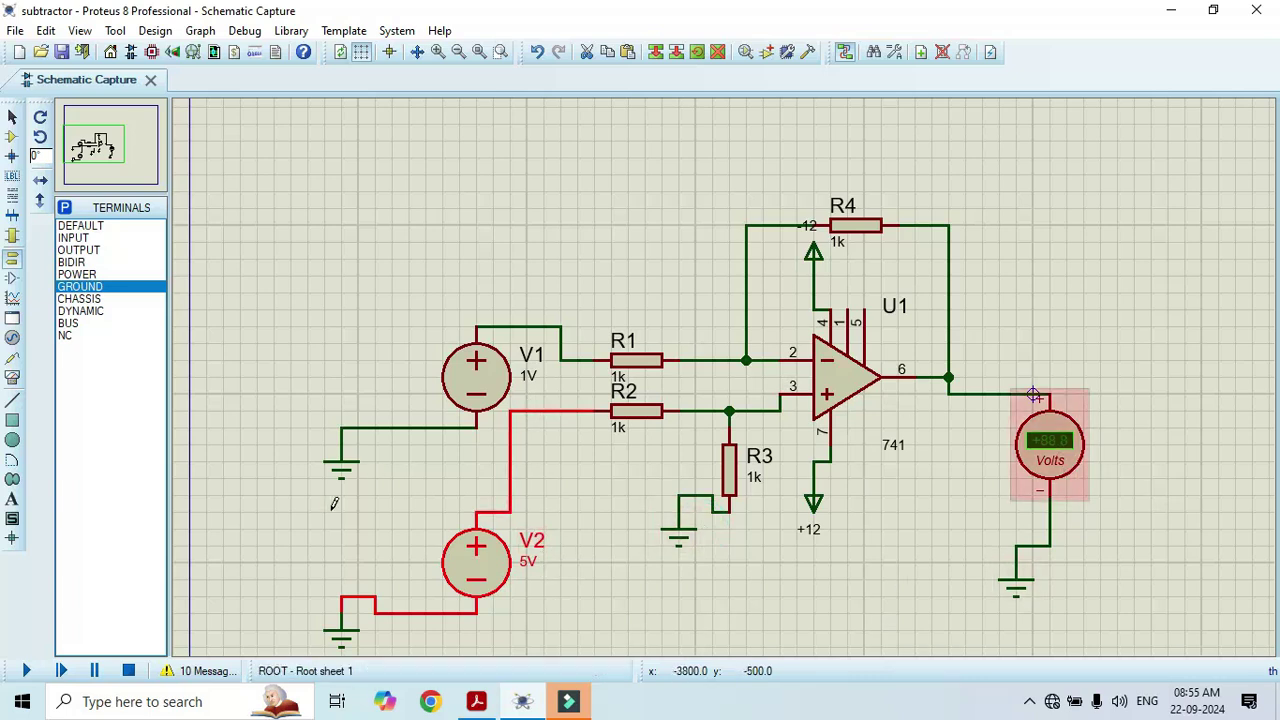
pyautogui.click(38, 676)
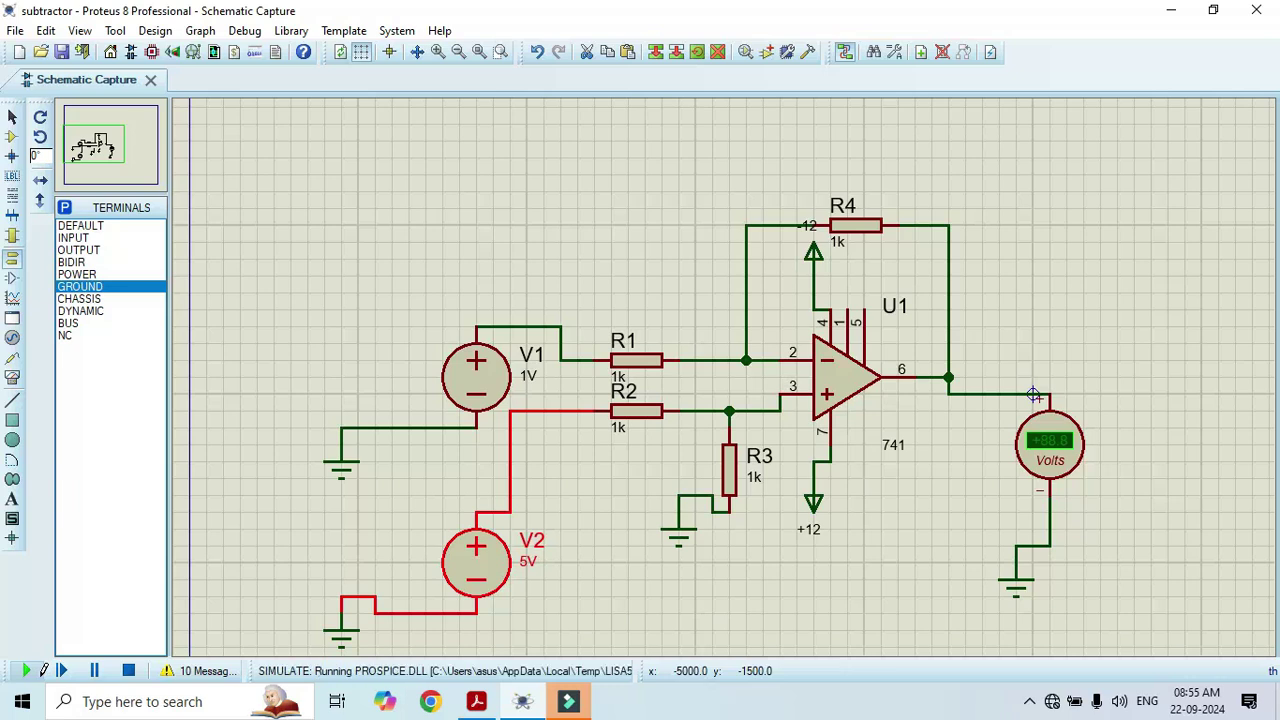